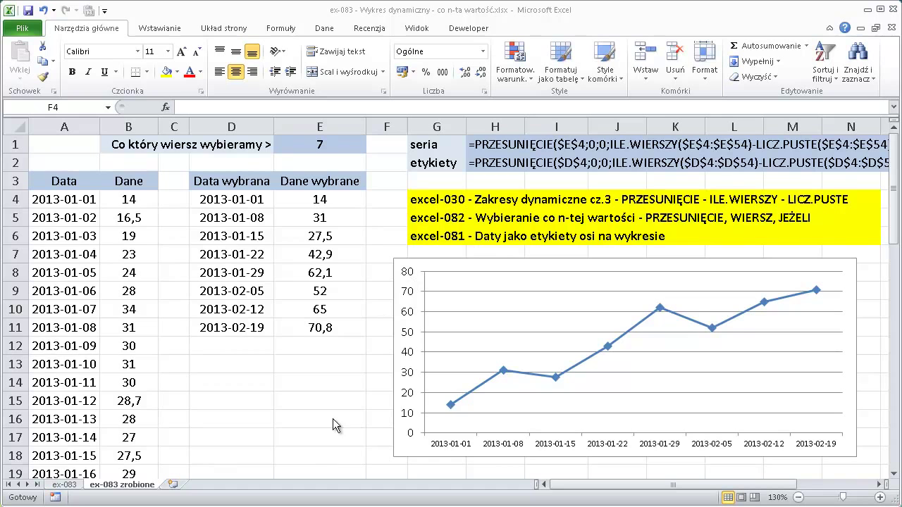
# Bring the workbook into focus and open the ex-083 worksheet
pyautogui.click(75, 493)
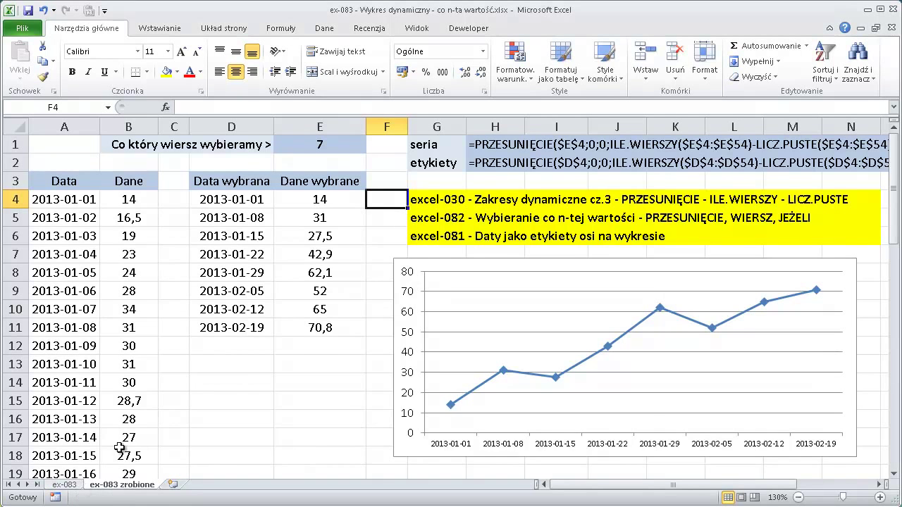
pyautogui.click(64, 485)
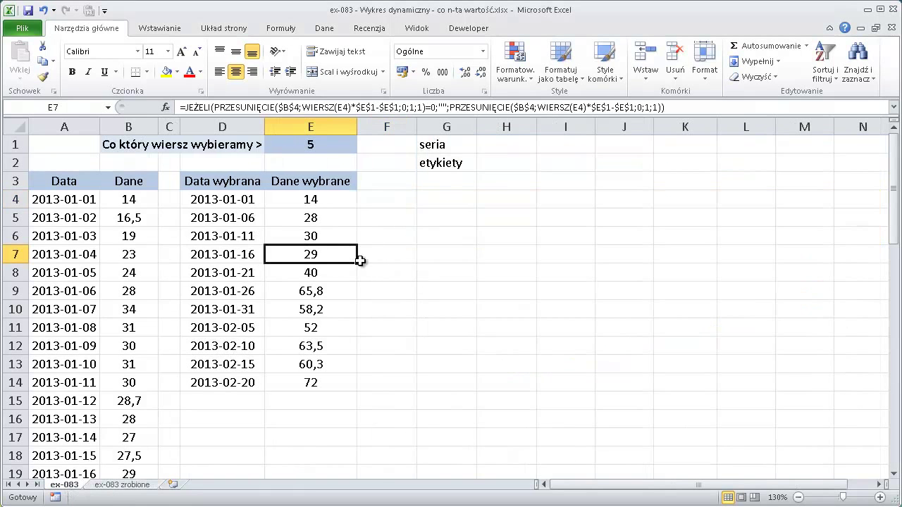
# Check the formulas in E5, E7 and E9, then select D3:E14 as chart data
pyautogui.click(337, 219)
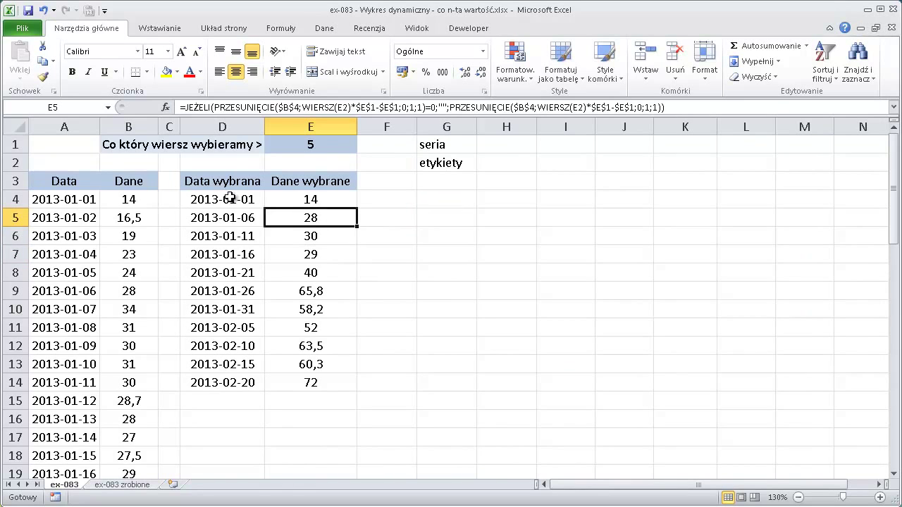
pyautogui.click(249, 214)
pyautogui.click(310, 248)
pyautogui.click(289, 295)
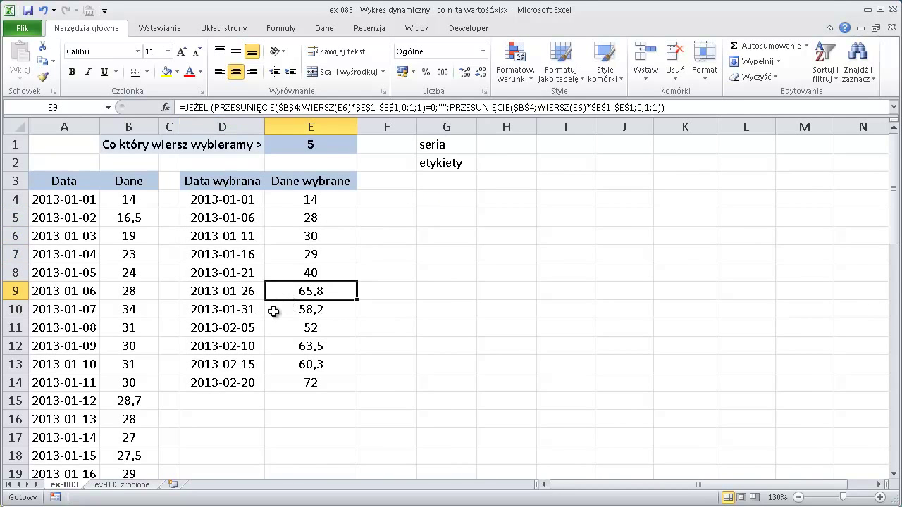
pyautogui.moveTo(231, 183); pyautogui.dragTo(328, 380)
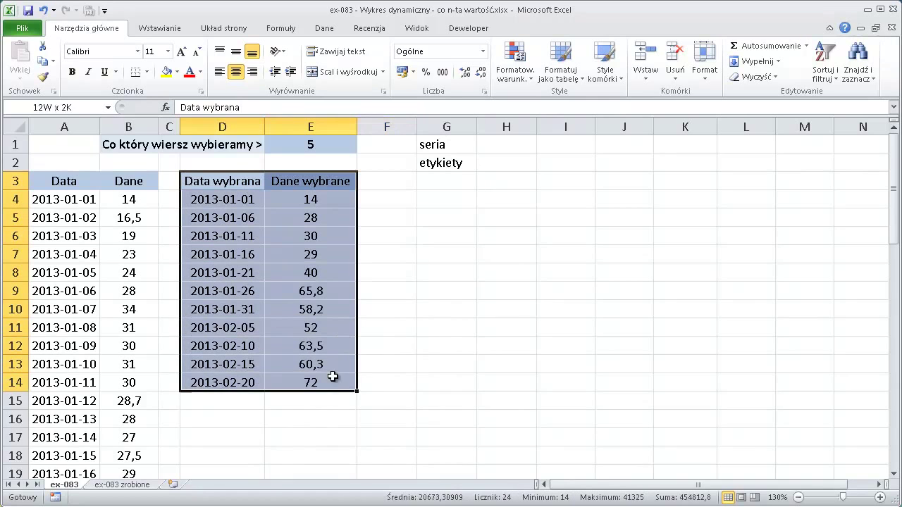
# Insert a clustered column chart of D3:E14 and move it right of the table
pyautogui.click(216, 30)
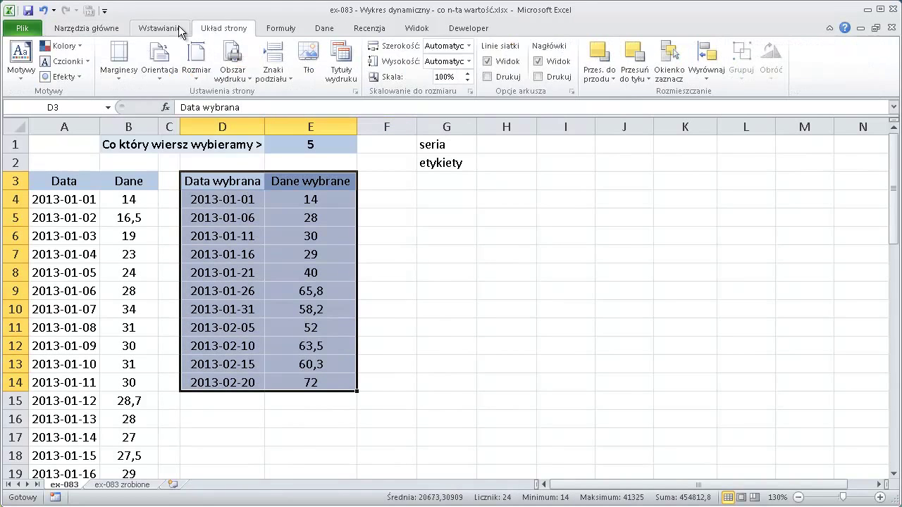
pyautogui.click(177, 28)
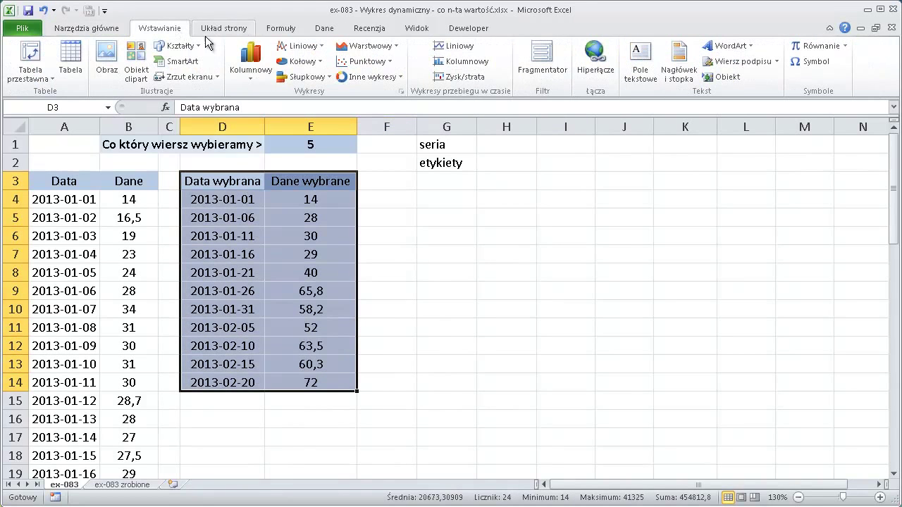
pyautogui.click(255, 67)
pyautogui.click(249, 117)
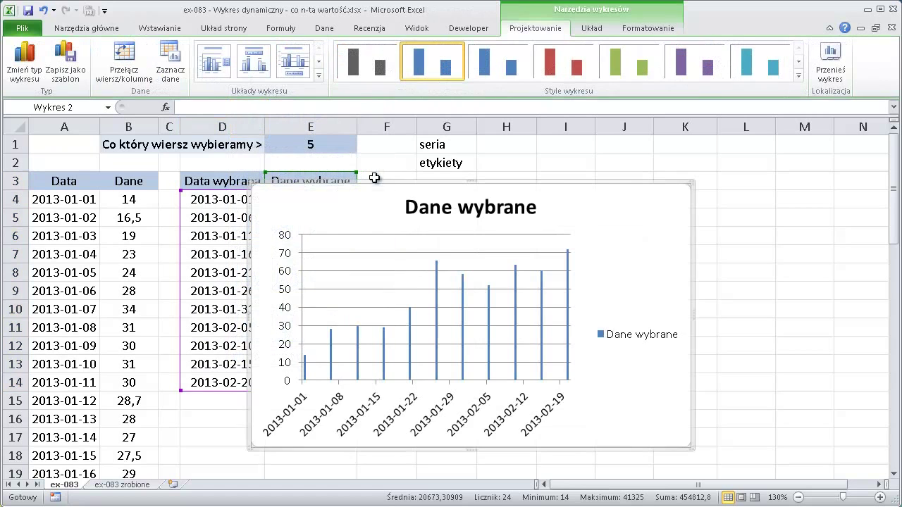
pyautogui.moveTo(512, 184); pyautogui.dragTo(644, 192)
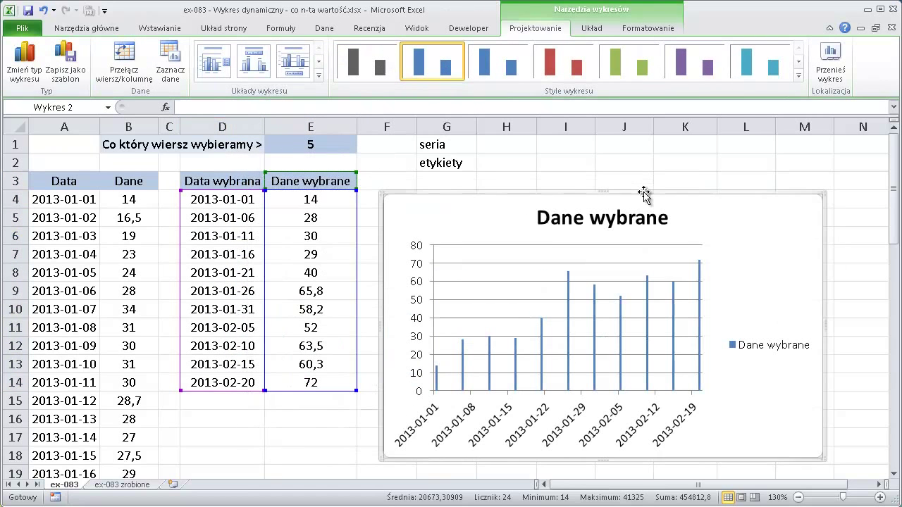
# Delete the chart legend, leaving the horizontal date axis selected
pyautogui.click(793, 351)
pyautogui.press('Delete')
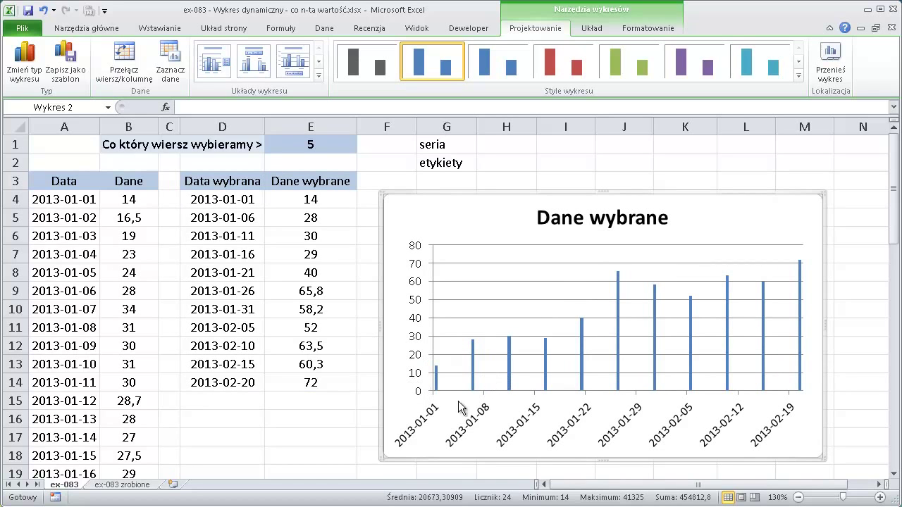
pyautogui.click(529, 417)
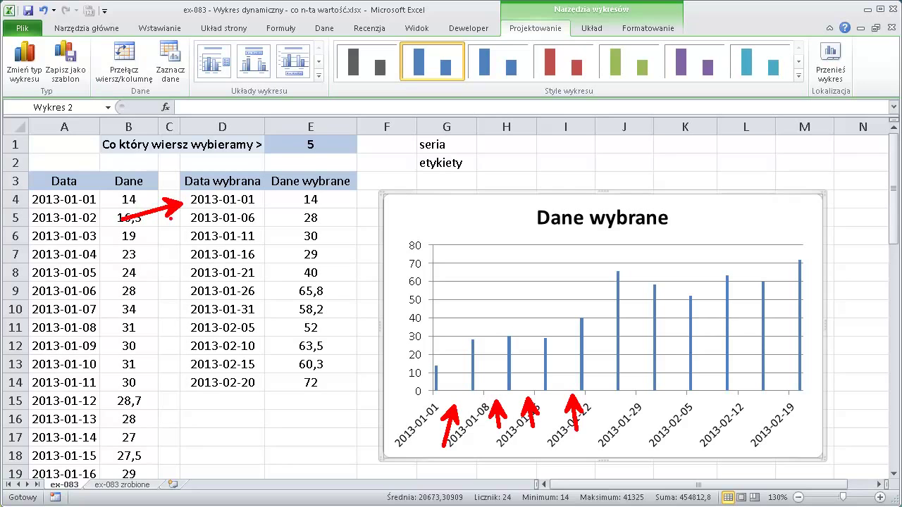
pyautogui.moveTo(445, 392); pyautogui.dragTo(469, 391)
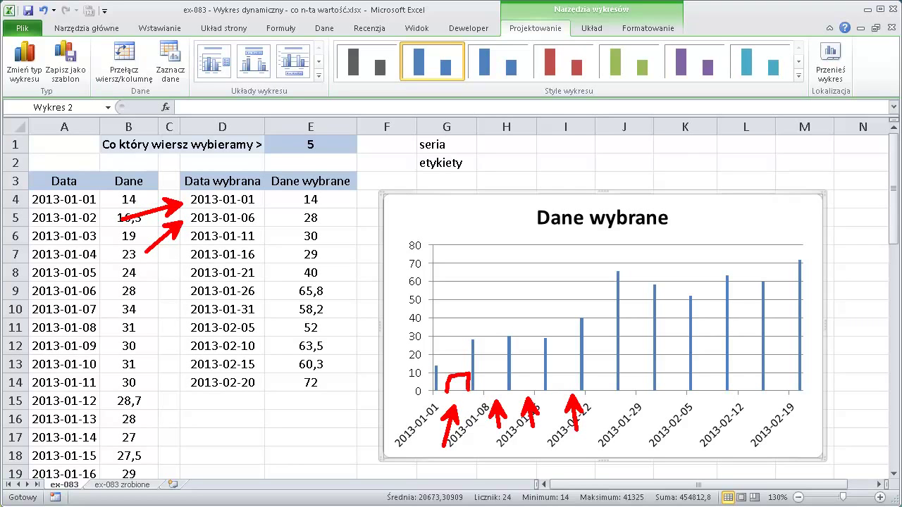
pyautogui.click(482, 416)
# Format the horizontal axis as a text axis (Oś tekstu) so bars are evenly spaced
pyautogui.rightClick(485, 417)
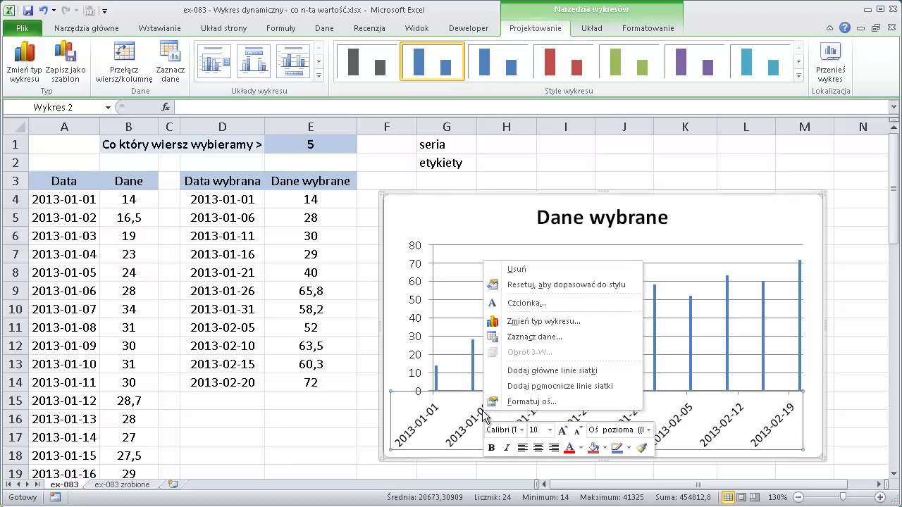
pyautogui.click(530, 402)
pyautogui.click(386, 231)
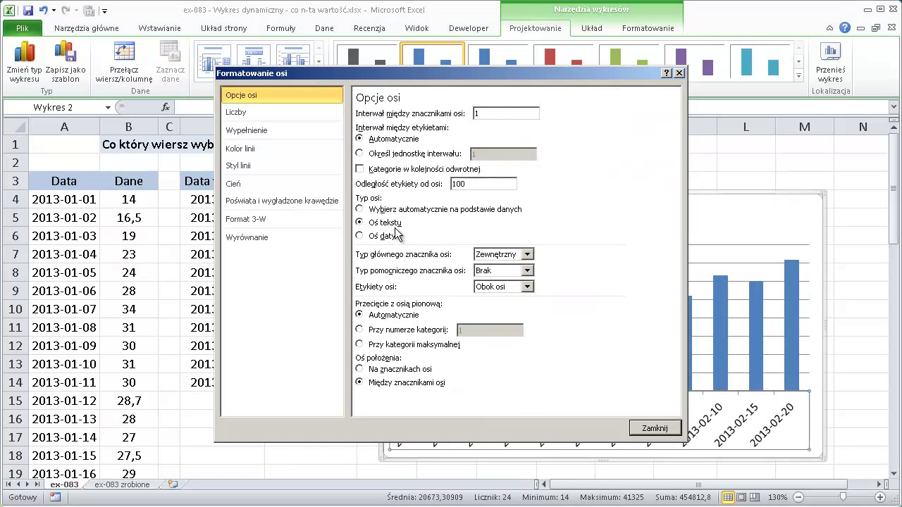
pyautogui.click(673, 431)
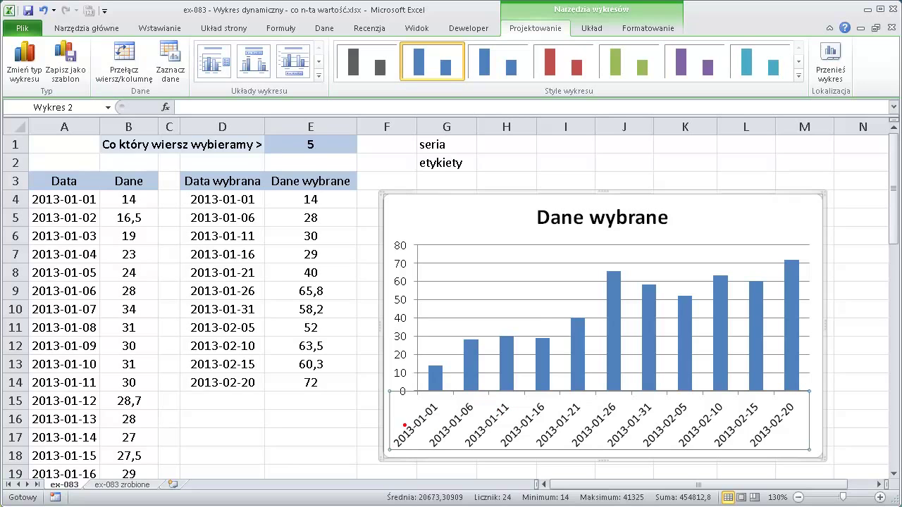
pyautogui.moveTo(184, 190); pyautogui.dragTo(271, 399)
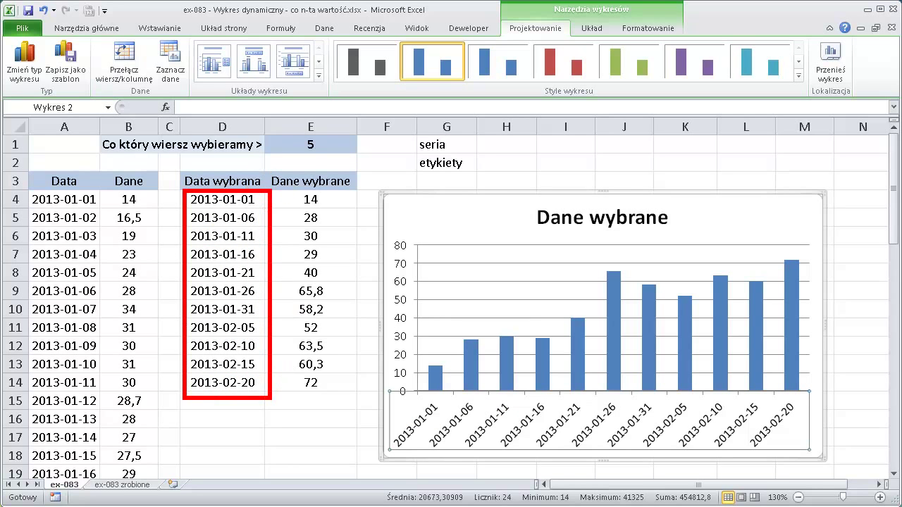
# Set the step value in E1 to 8 and review the updated chart
pyautogui.click(310, 218)
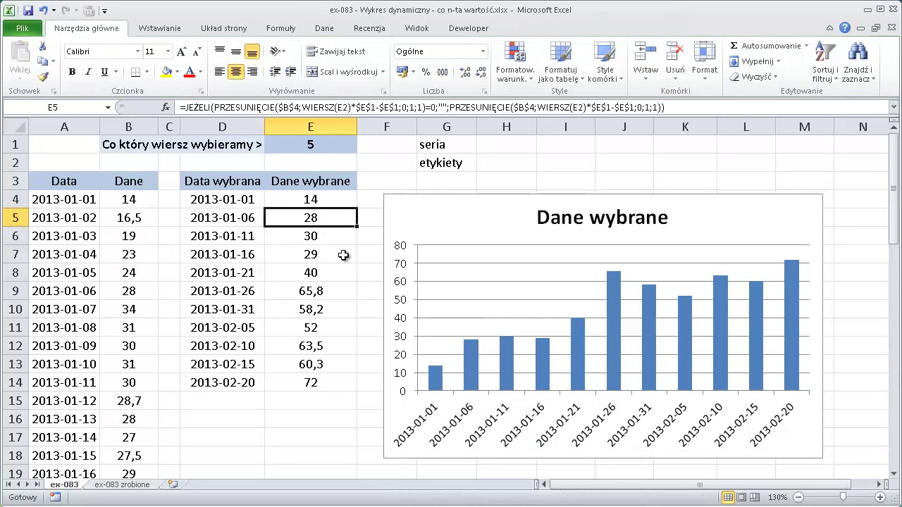
pyautogui.click(328, 147)
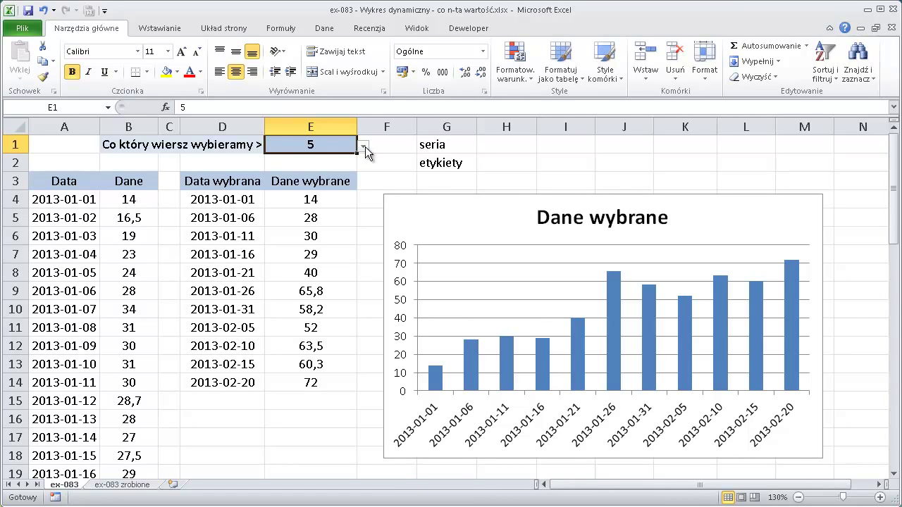
pyautogui.click(364, 145)
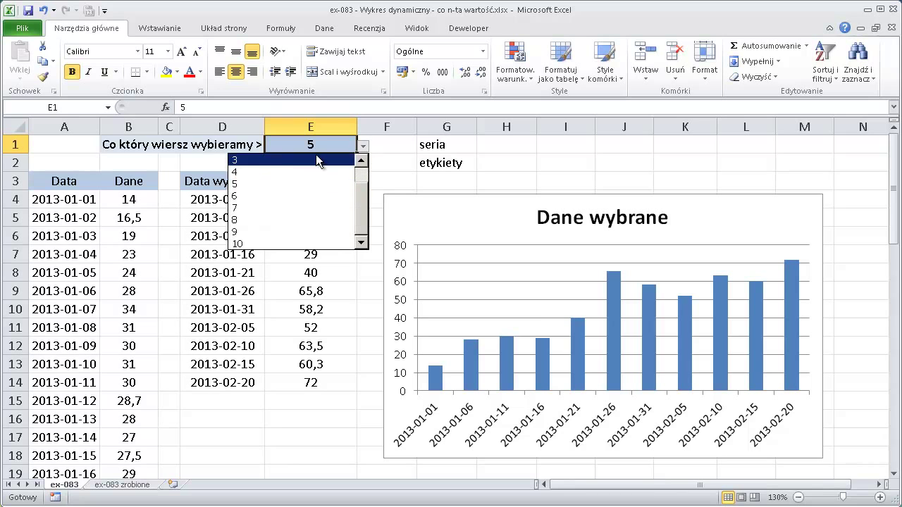
pyautogui.click(254, 220)
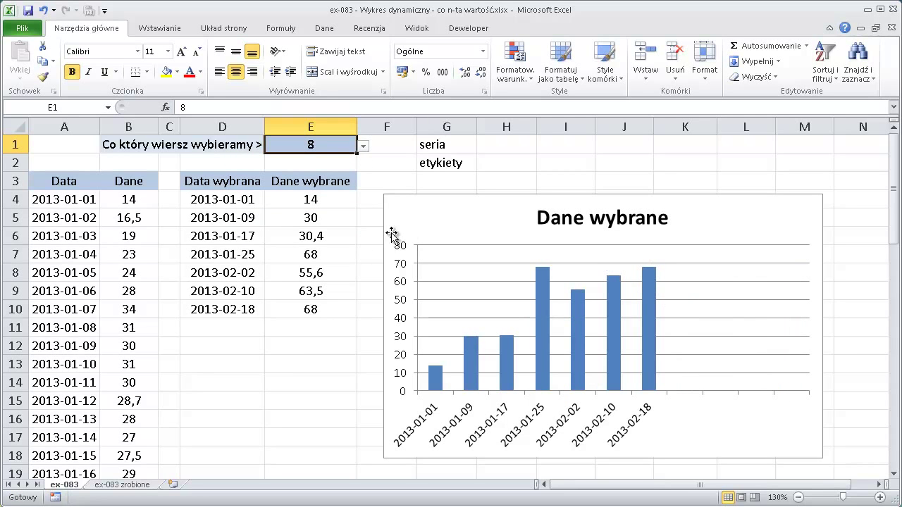
pyautogui.moveTo(678, 428); pyautogui.dragTo(696, 402)
pyautogui.moveTo(734, 433); pyautogui.dragTo(739, 400)
pyautogui.moveTo(795, 432); pyautogui.dragTo(782, 398)
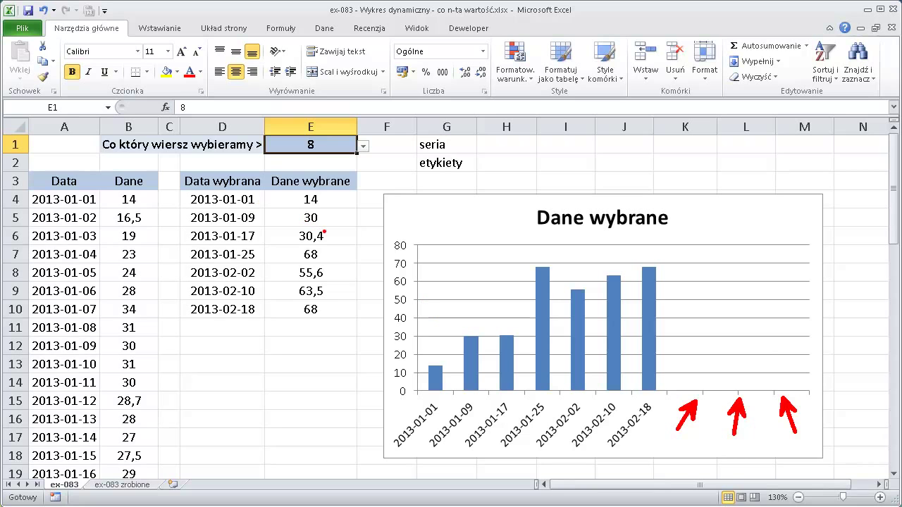
pyautogui.moveTo(304, 125); pyautogui.dragTo(310, 121)
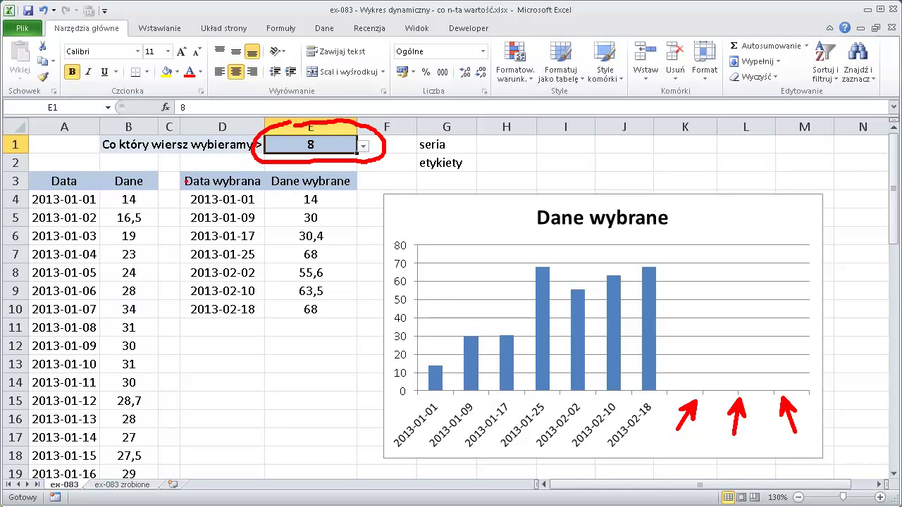
pyautogui.moveTo(181, 173)
pyautogui.mouseDown()
pyautogui.moveTo(368, 312)
pyautogui.moveTo(374, 168)
pyautogui.moveTo(182, 172)
pyautogui.mouseUp()
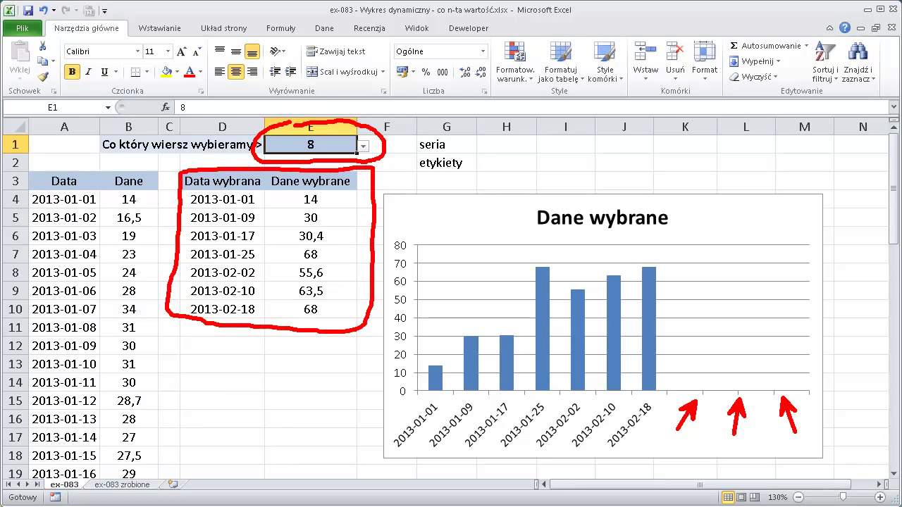
# Change the E1 step to 3 and highlight the longer results table
pyautogui.click(363, 145)
pyautogui.click(263, 160)
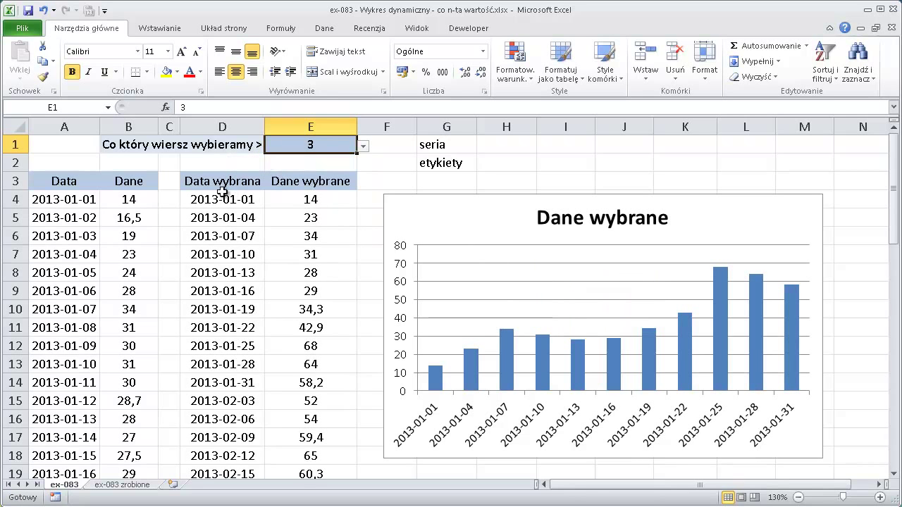
pyautogui.moveTo(222, 185)
pyautogui.mouseDown()
pyautogui.moveTo(306, 496)
pyautogui.moveTo(340, 392)
pyautogui.mouseUp()
pyautogui.scroll(2, 325, 353)
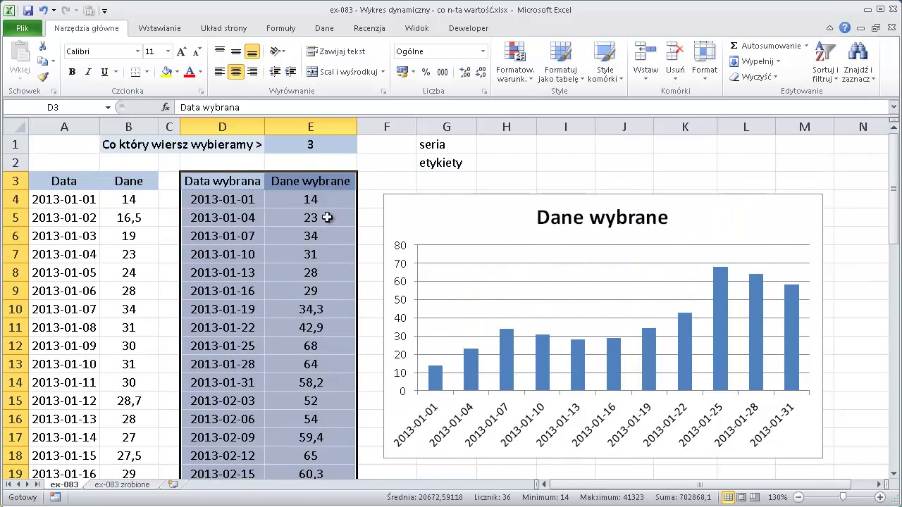
pyautogui.click(329, 218)
# Set the E1 step to 7 and check the formula in E6
pyautogui.click(333, 144)
pyautogui.click(363, 145)
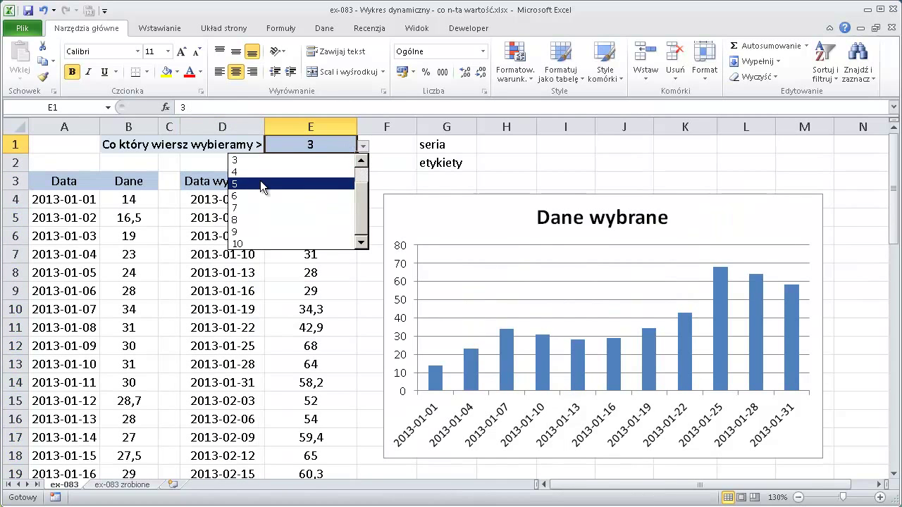
pyautogui.click(260, 207)
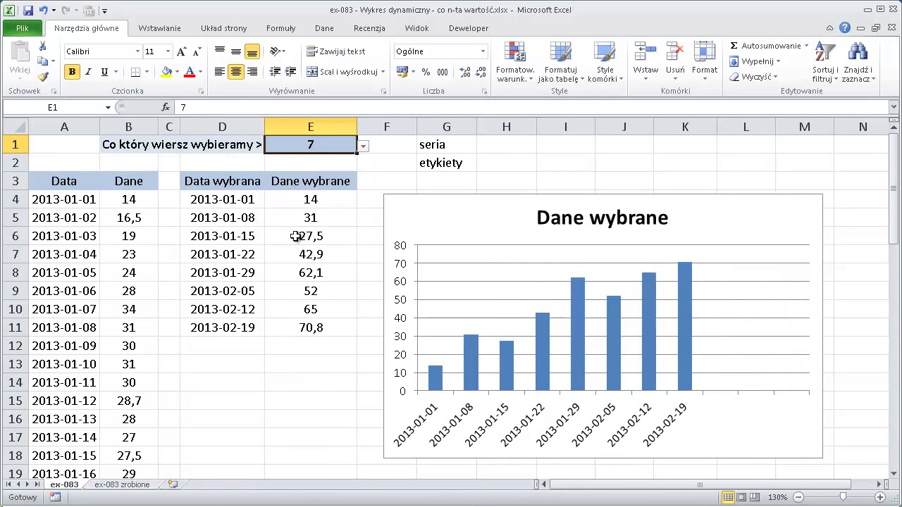
pyautogui.click(303, 236)
pyautogui.click(495, 147)
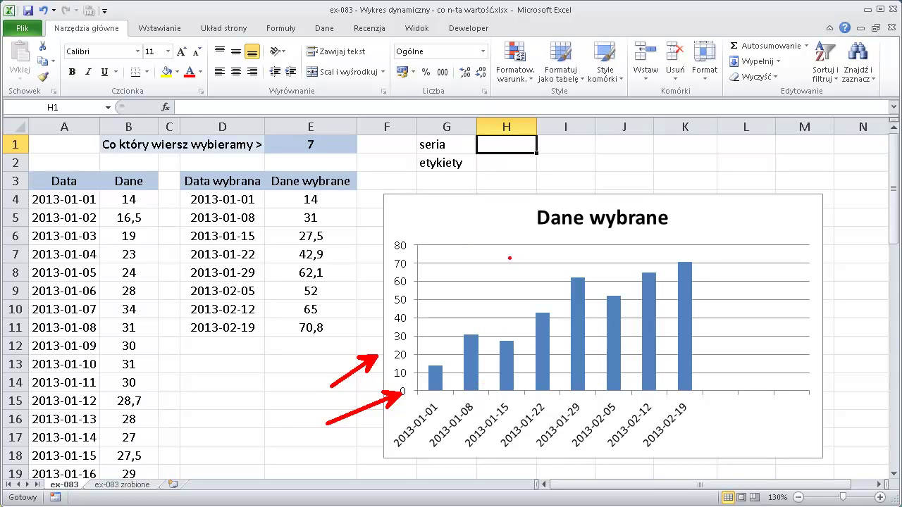
# In H1, write =PRZESUNIĘCIE($E$4;0;0; and mark E1 and the chosen values with the pen
pyautogui.write('=')
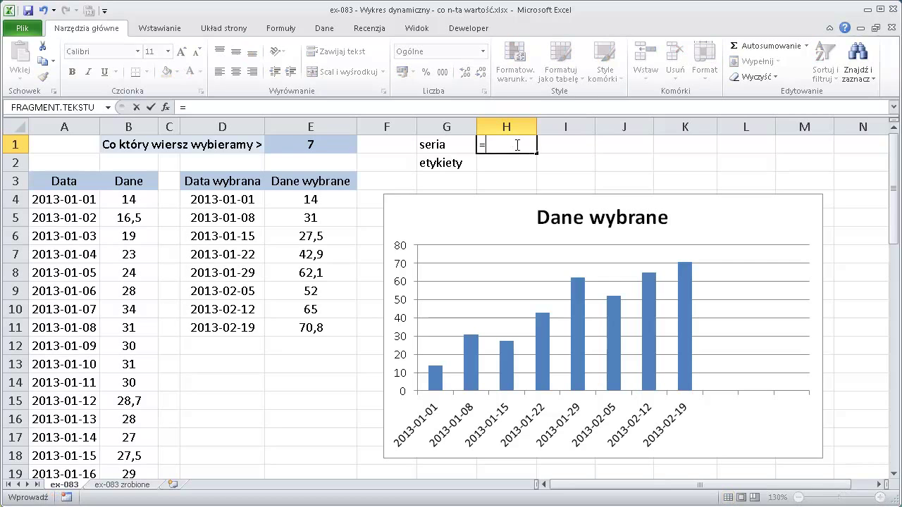
pyautogui.write('prz')
pyautogui.press('Tab')
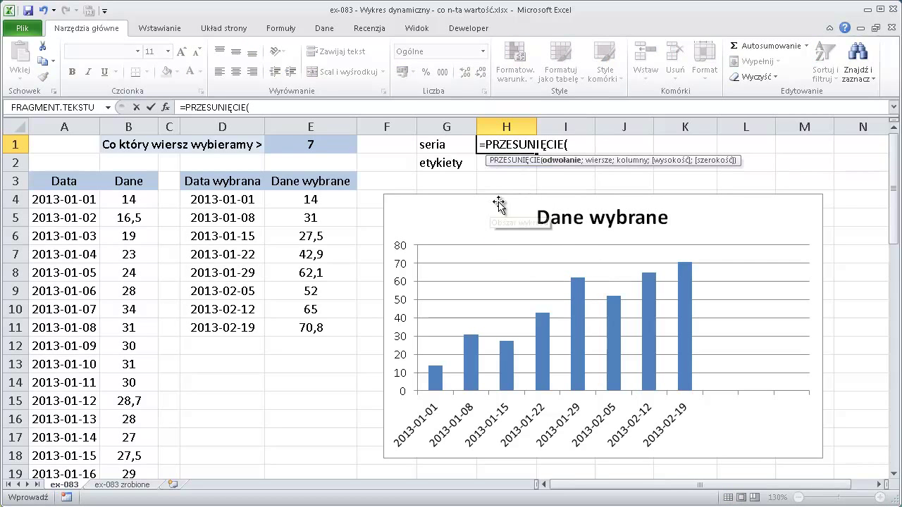
pyautogui.click(310, 198)
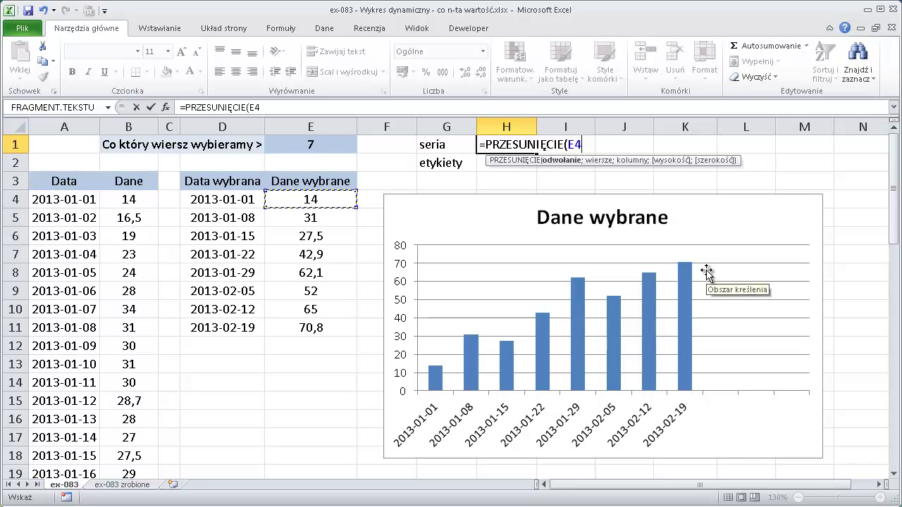
pyautogui.press('F4')
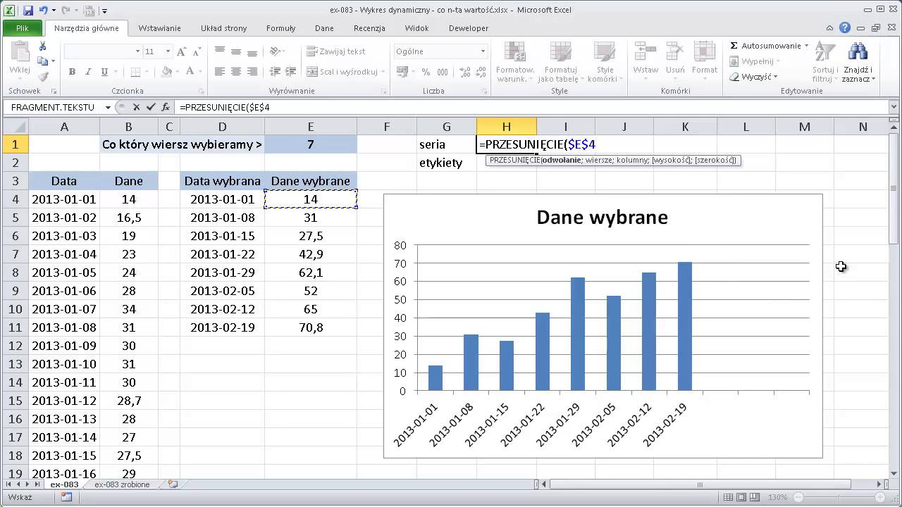
pyautogui.write(';')
pyautogui.write('0')
pyautogui.write(';')
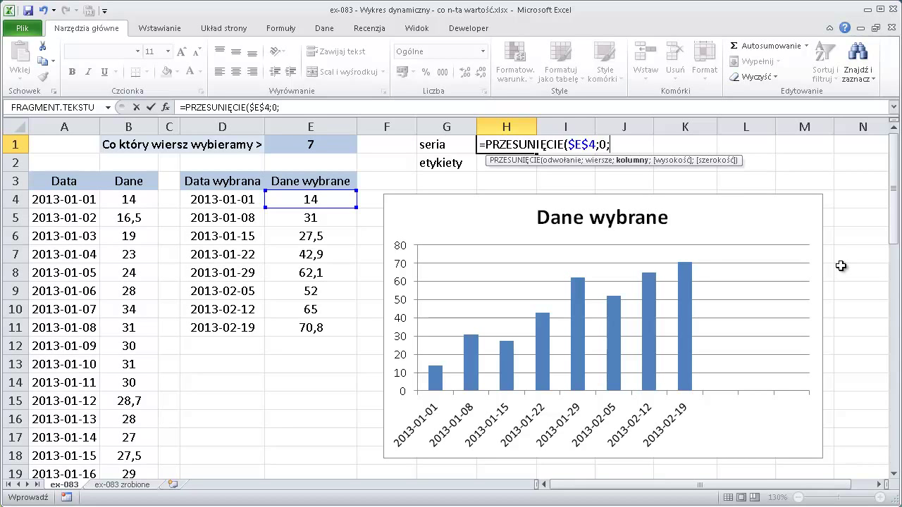
pyautogui.write('0')
pyautogui.write(';')
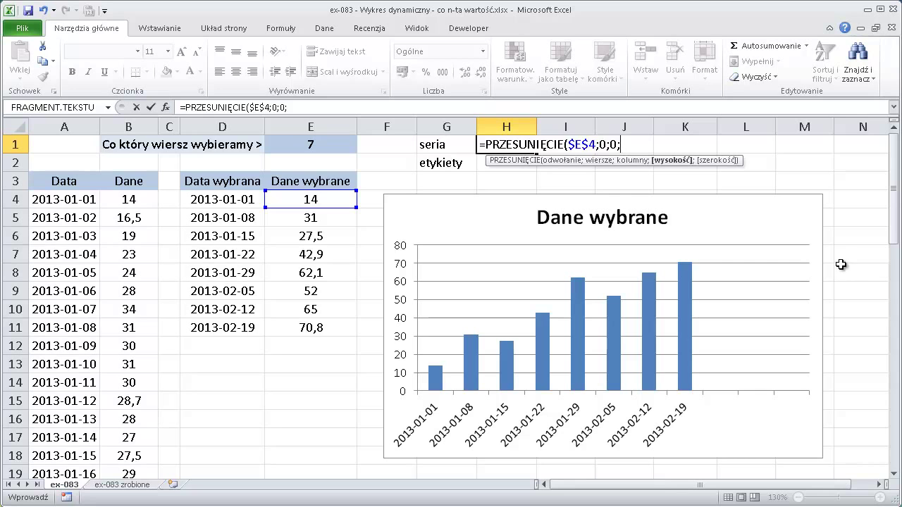
pyautogui.moveTo(263, 187)
pyautogui.mouseDown()
pyautogui.moveTo(259, 341)
pyautogui.moveTo(368, 198)
pyautogui.moveTo(325, 185)
pyautogui.moveTo(275, 190)
pyautogui.mouseUp()
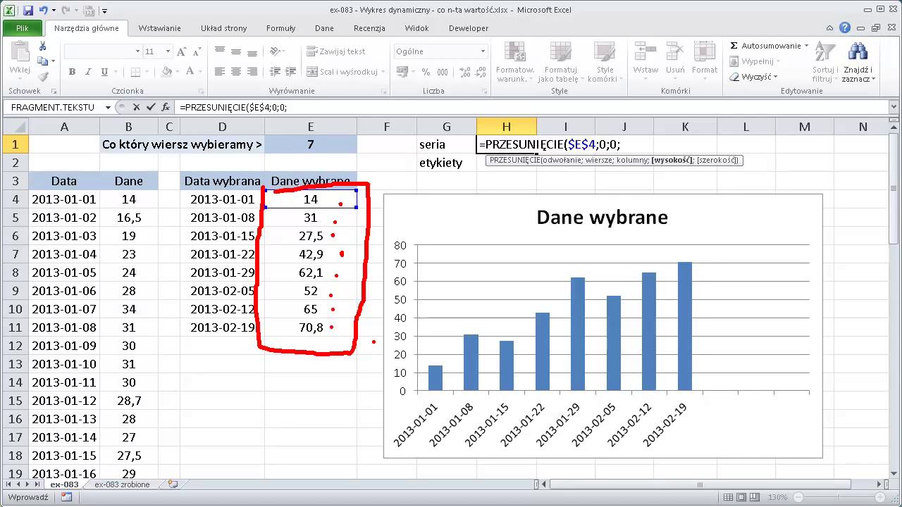
pyautogui.moveTo(314, 117)
pyautogui.mouseDown()
pyautogui.moveTo(296, 165)
pyautogui.moveTo(323, 112)
pyautogui.moveTo(294, 127)
pyautogui.mouseUp()
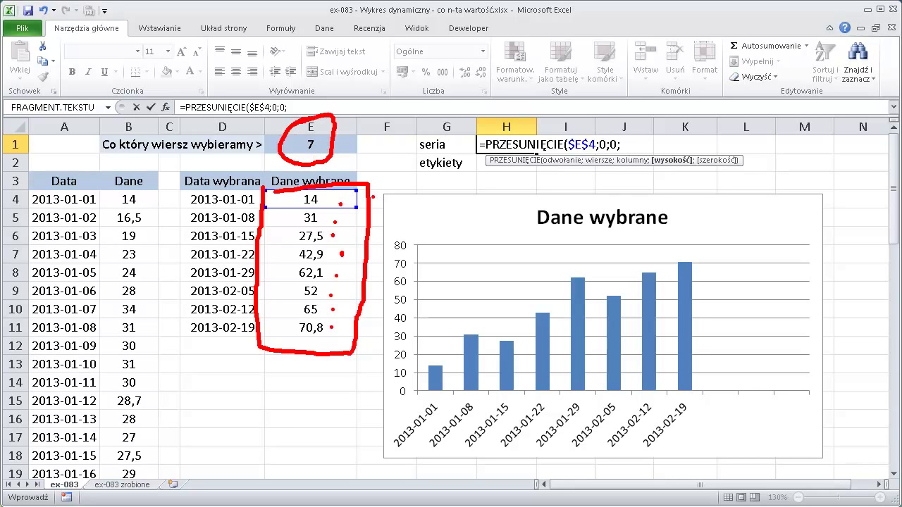
# Add ILE.WIERSZY(E4:E54) as the height argument, verifying with F9 that it returns 51
pyautogui.press('Escape')
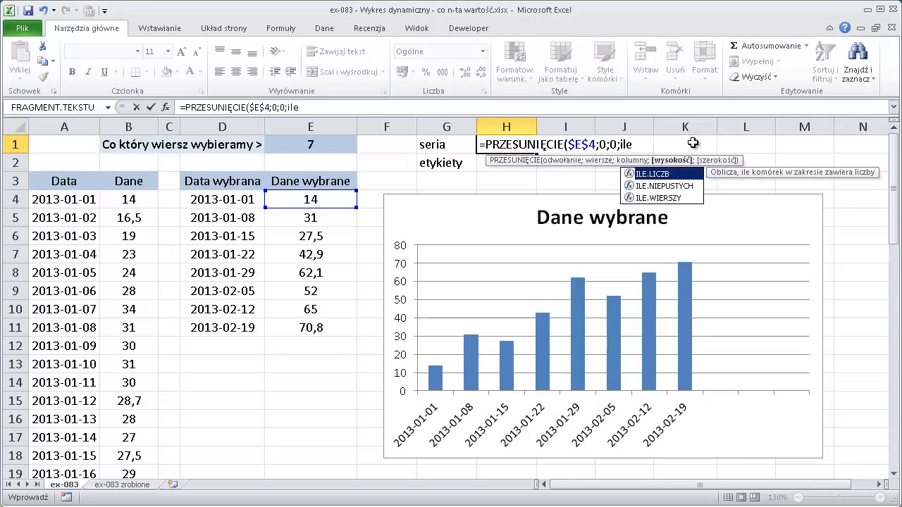
pyautogui.press('Down')
pyautogui.press('Down')
pyautogui.press('Tab')
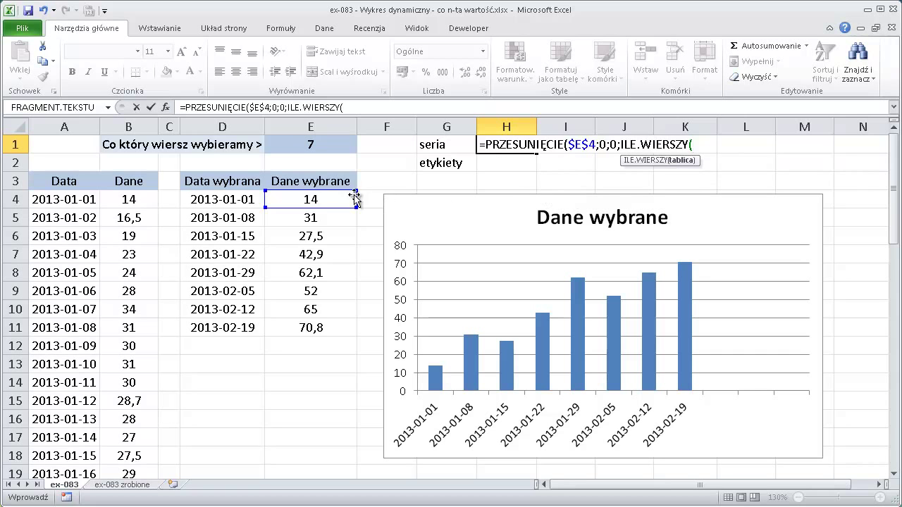
pyautogui.moveTo(320, 201)
pyautogui.mouseDown()
pyautogui.moveTo(336, 493)
pyautogui.moveTo(321, 431)
pyautogui.mouseUp()
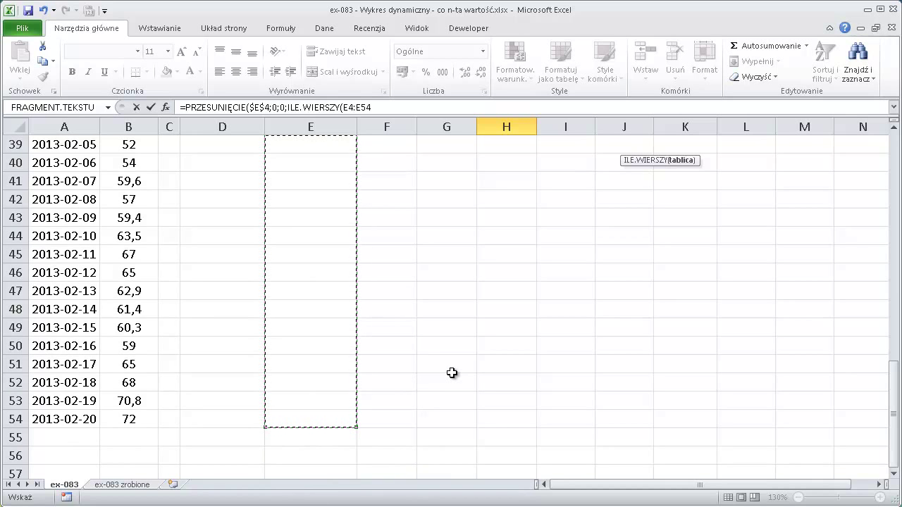
pyautogui.scroll(13, 452, 373)
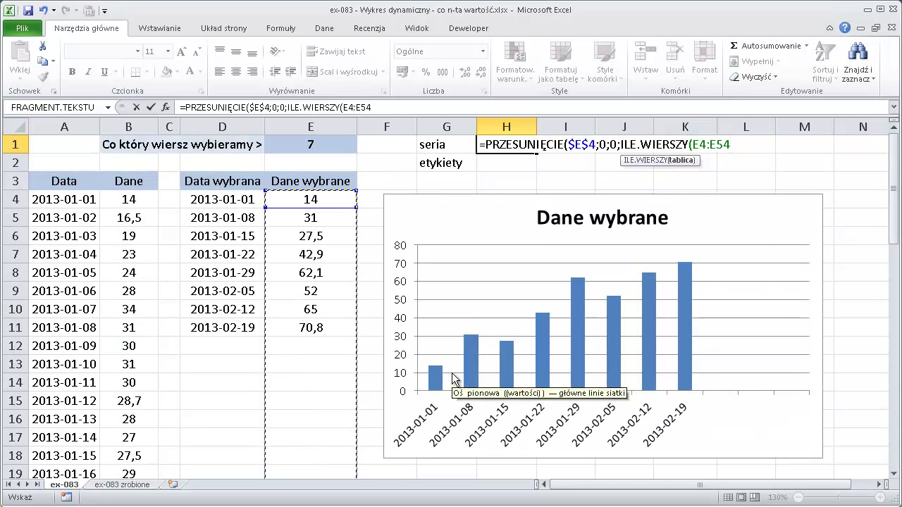
pyautogui.write(')')
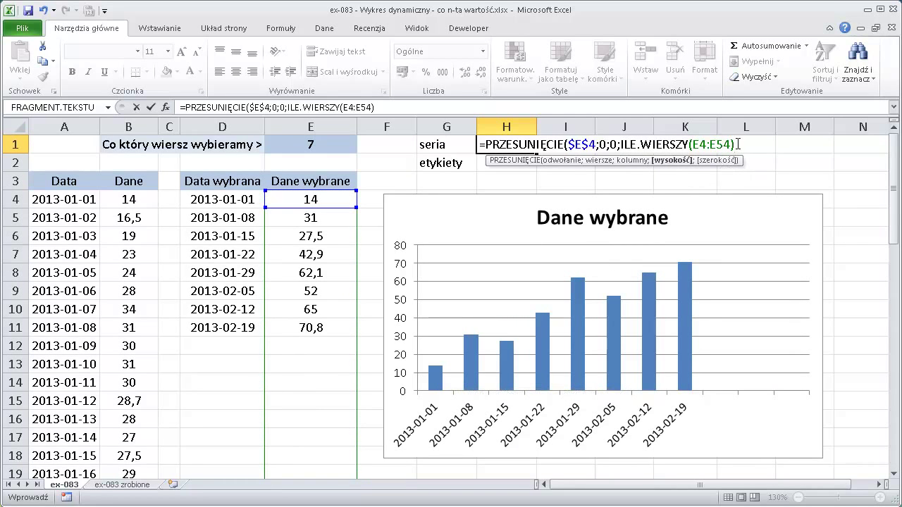
pyautogui.moveTo(738, 144); pyautogui.dragTo(621, 145)
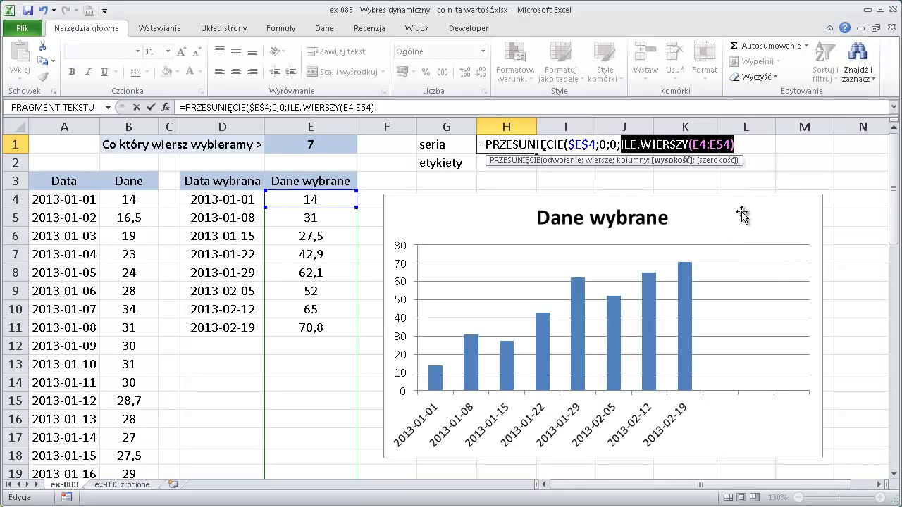
pyautogui.press('F9')
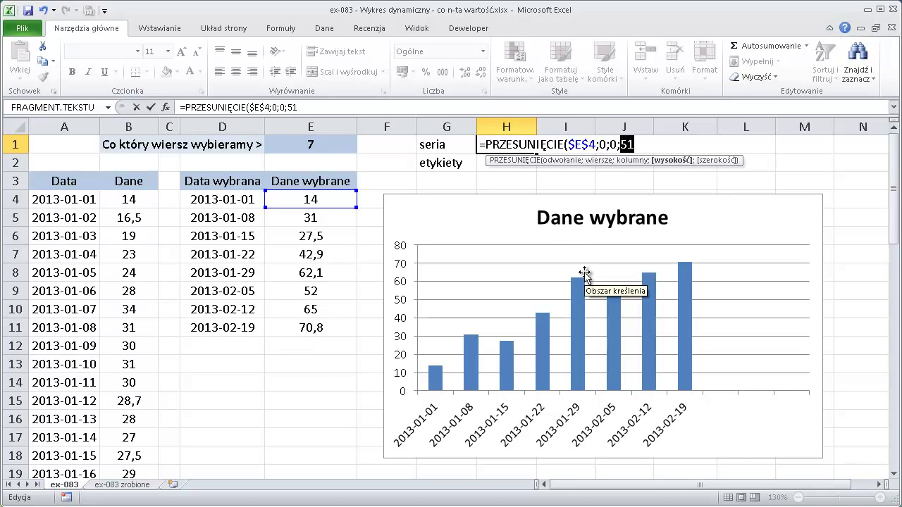
pyautogui.hotkey('ctrl', 'v')
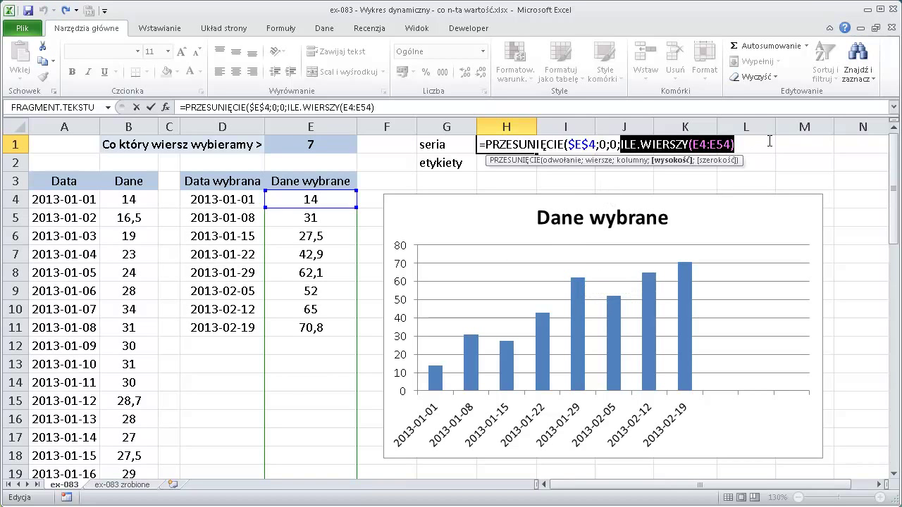
pyautogui.click(740, 143)
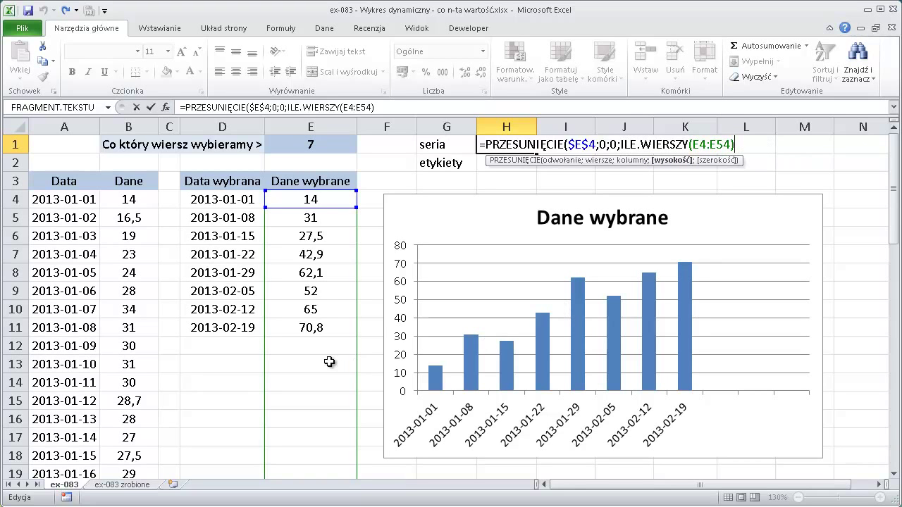
# Subtract LICZ.PUSTE(E4:E54) from the height, pointing out the empty cells below the values
pyautogui.write('-')
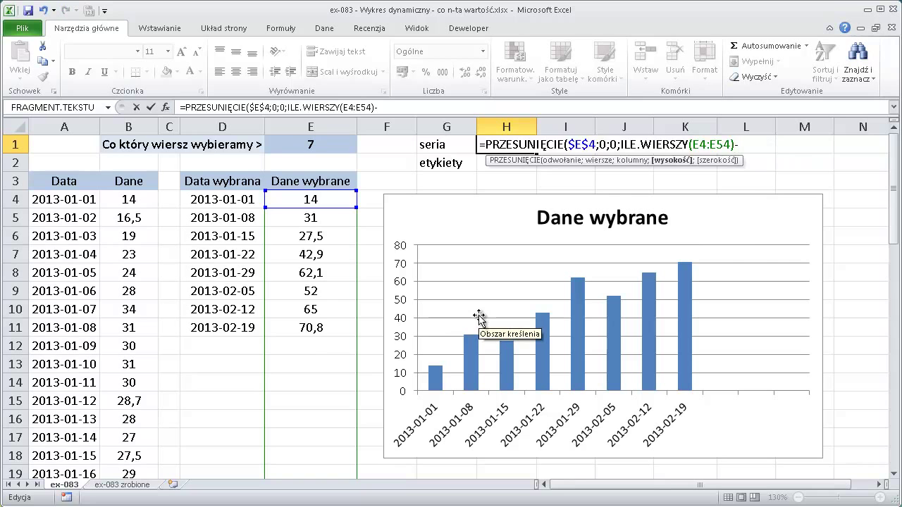
pyautogui.write('licz')
pyautogui.press('Down')
pyautogui.press('Tab')
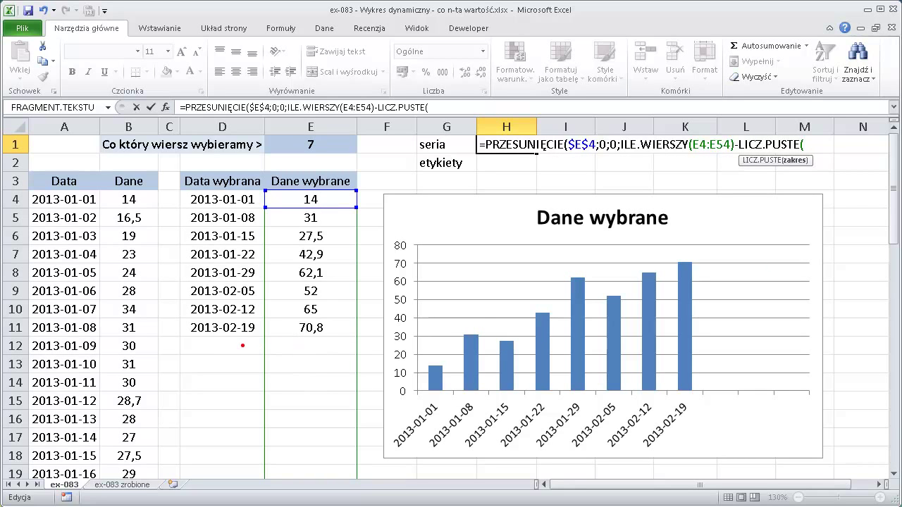
pyautogui.moveTo(243, 345); pyautogui.dragTo(158, 345)
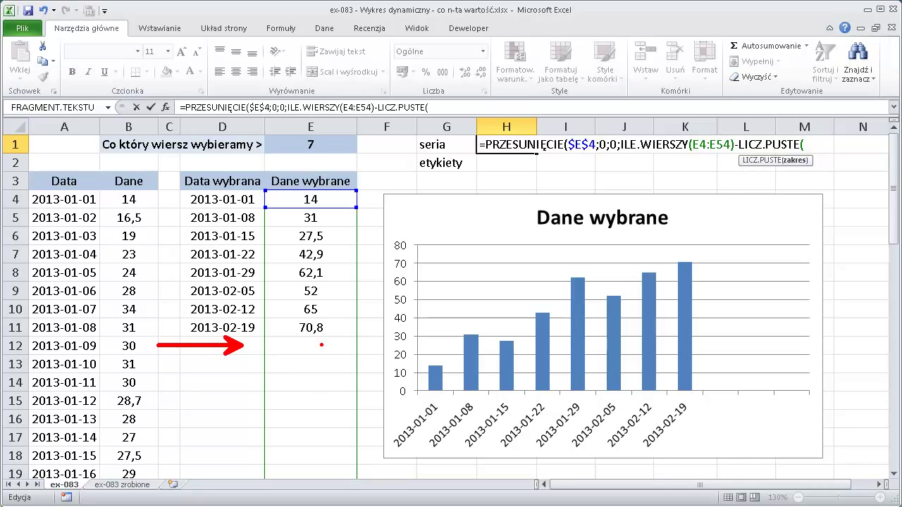
pyautogui.moveTo(322, 346); pyautogui.dragTo(396, 327)
pyautogui.moveTo(332, 363); pyautogui.dragTo(420, 342)
pyautogui.moveTo(333, 386); pyautogui.dragTo(405, 380)
pyautogui.moveTo(254, 401)
pyautogui.mouseDown()
pyautogui.moveTo(181, 392)
pyautogui.moveTo(143, 374)
pyautogui.mouseUp()
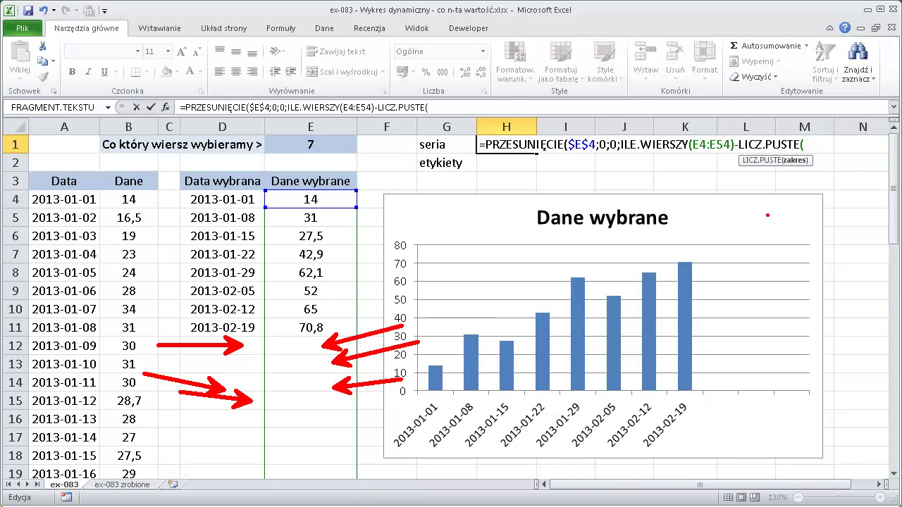
pyautogui.press('Escape')
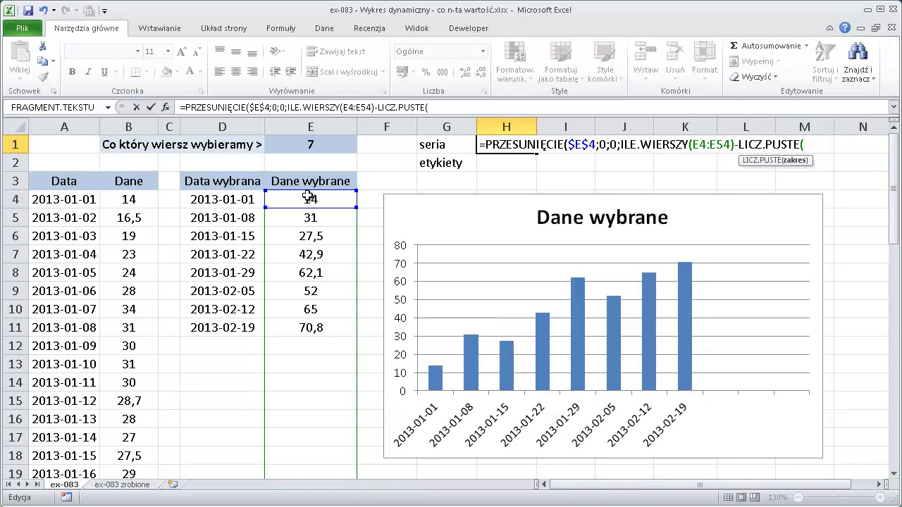
pyautogui.moveTo(320, 199); pyautogui.dragTo(332, 451)
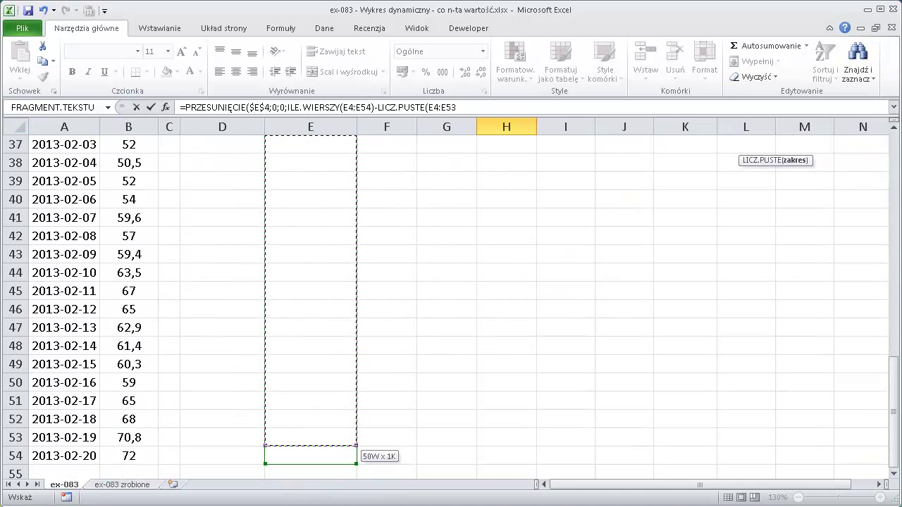
pyautogui.moveTo(310, 486); pyautogui.dragTo(309, 445)
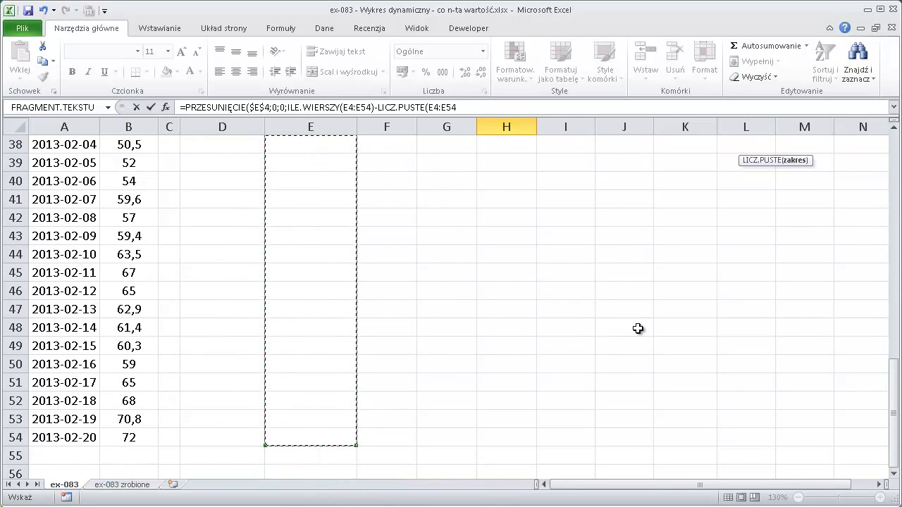
pyautogui.write(')')
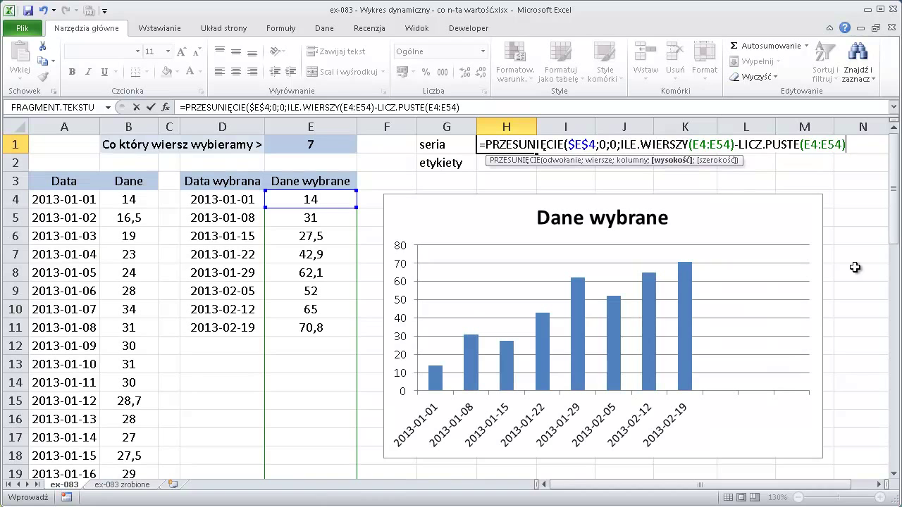
pyautogui.write(';1')
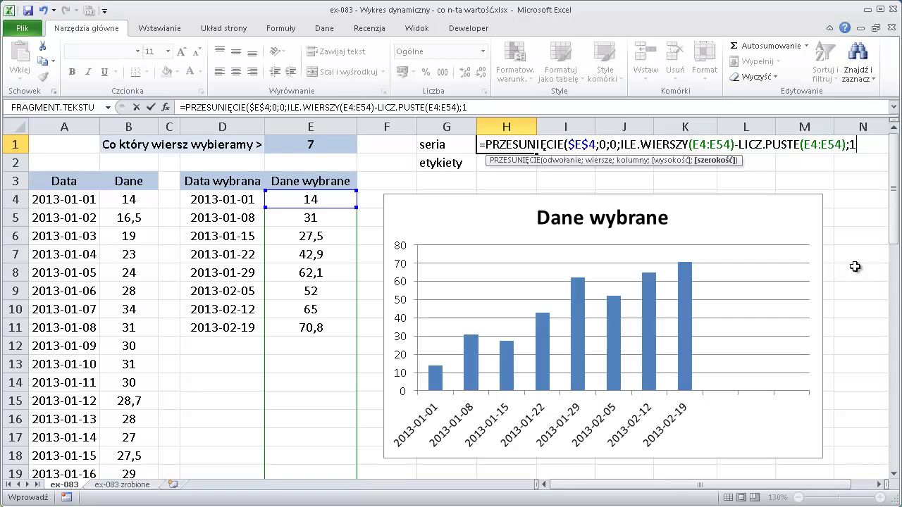
# Enter the H1 formula, preview its returned values 14 through 70,8 with F9, then cancel
pyautogui.hotkey('ctrl', 'Return')
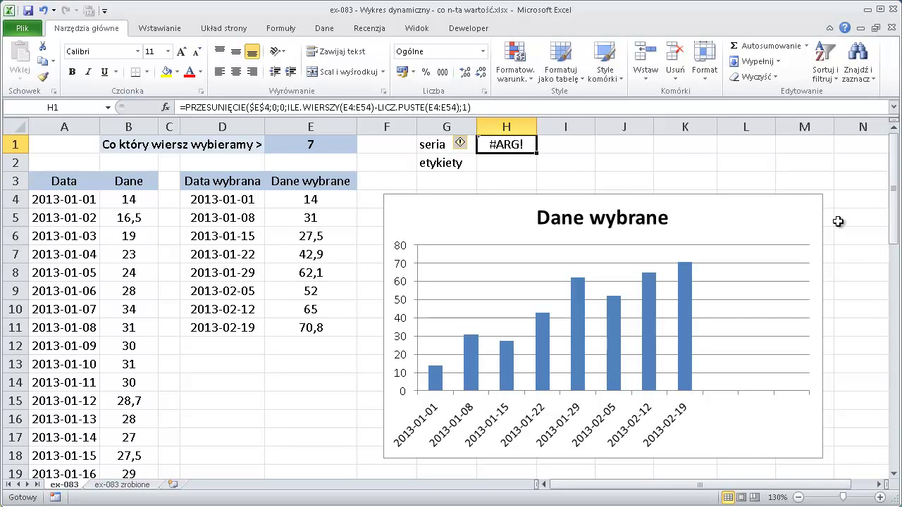
pyautogui.doubleClick(518, 144)
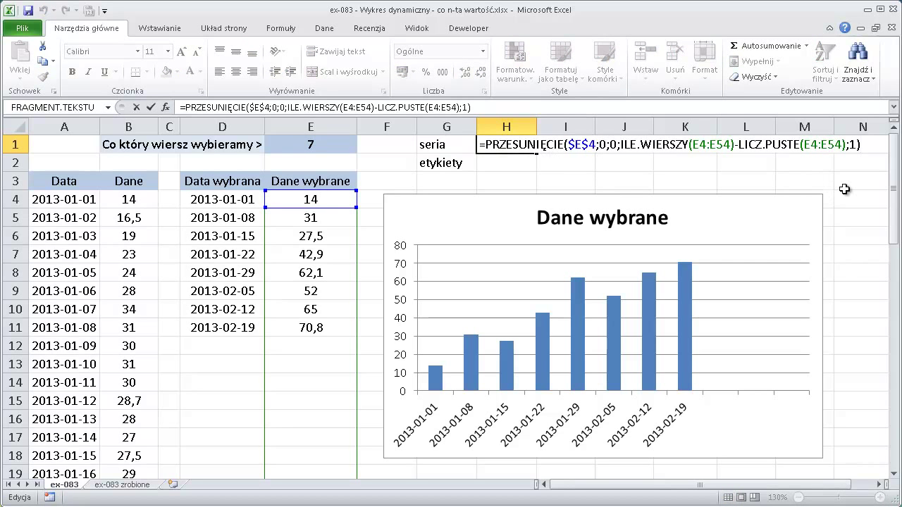
pyautogui.press('F9')
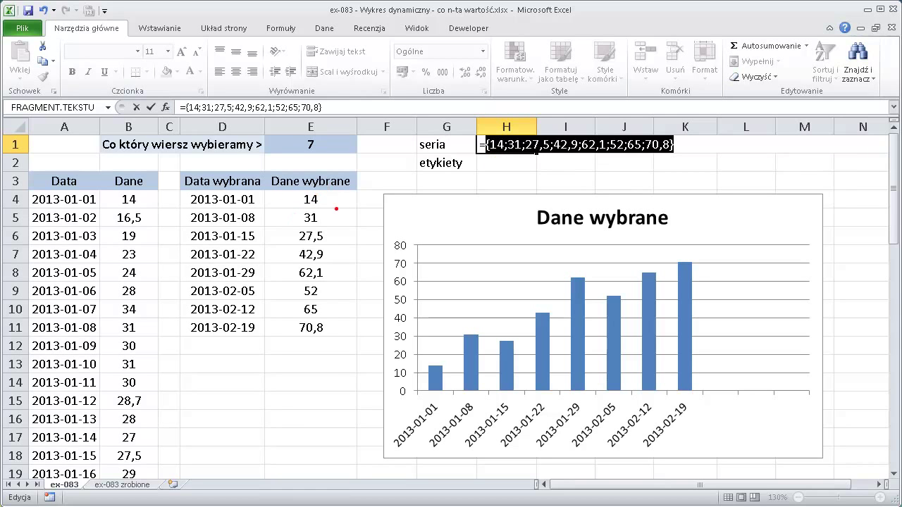
pyautogui.moveTo(313, 190); pyautogui.dragTo(312, 187)
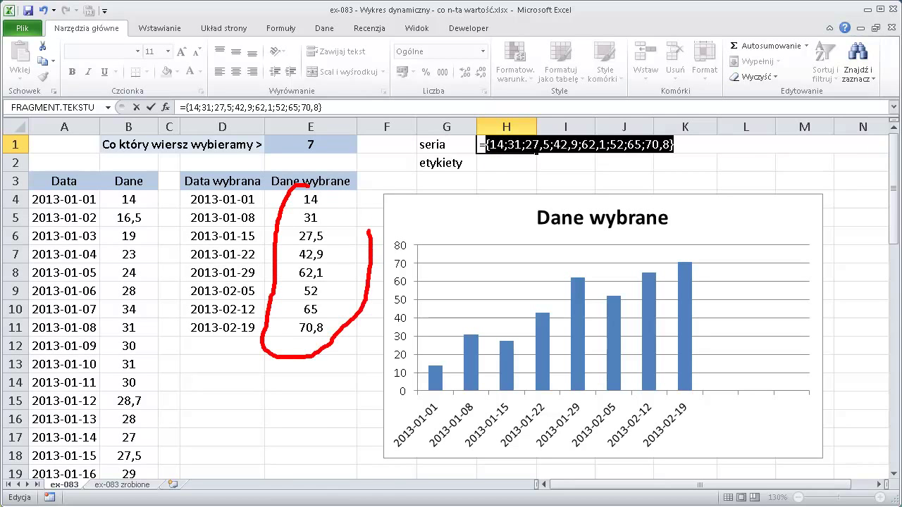
pyautogui.press('Escape')
pyautogui.click(314, 145)
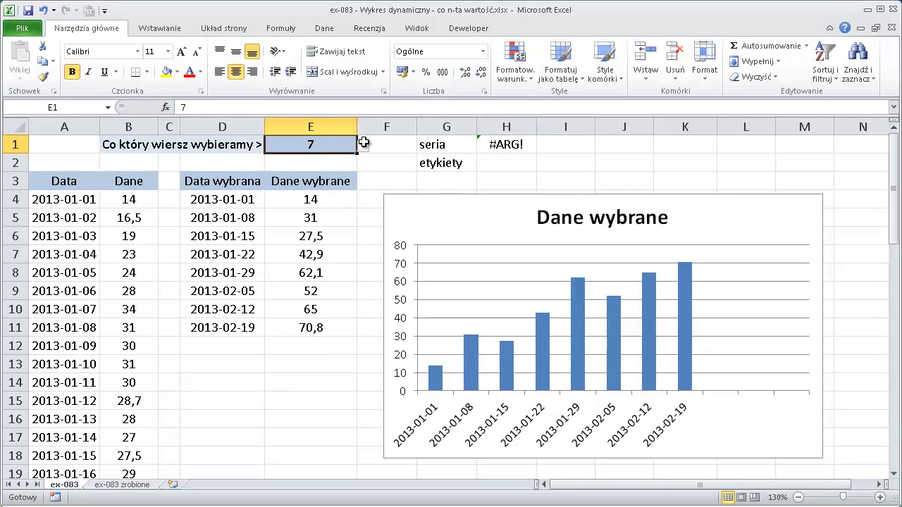
# Choose 5 as the step in E1, then evaluate H1's formula with F9 to check the array
pyautogui.click(363, 145)
pyautogui.click(270, 185)
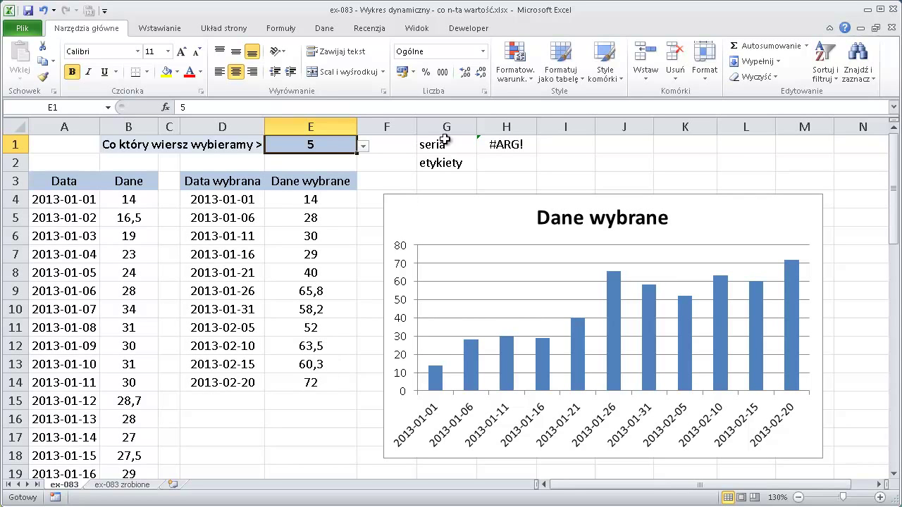
pyautogui.doubleClick(503, 144)
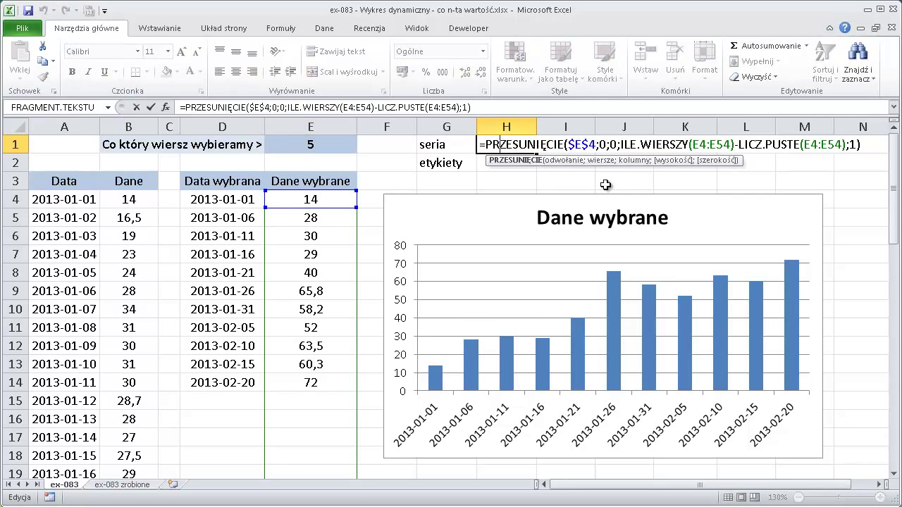
pyautogui.press('F9')
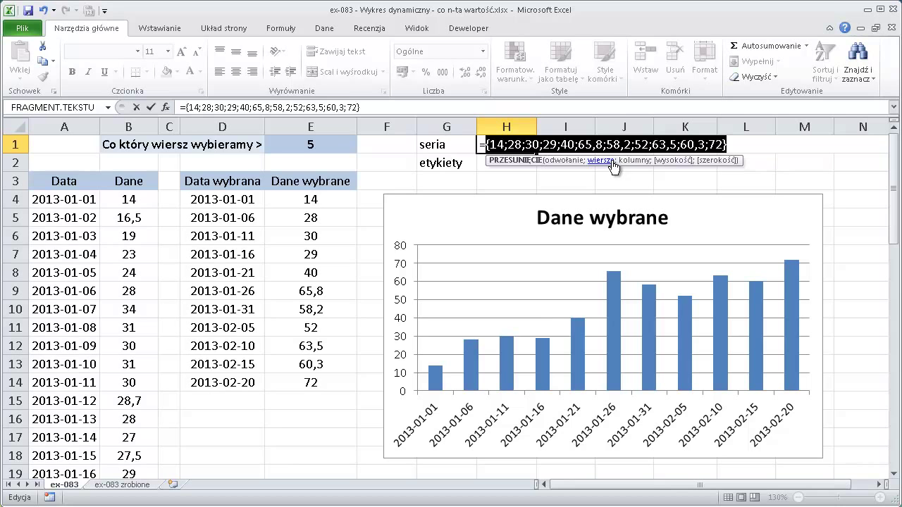
# Leave H1's formula unchanged and select H2 beside the etykiety label
pyautogui.press('Escape')
pyautogui.click(511, 169)
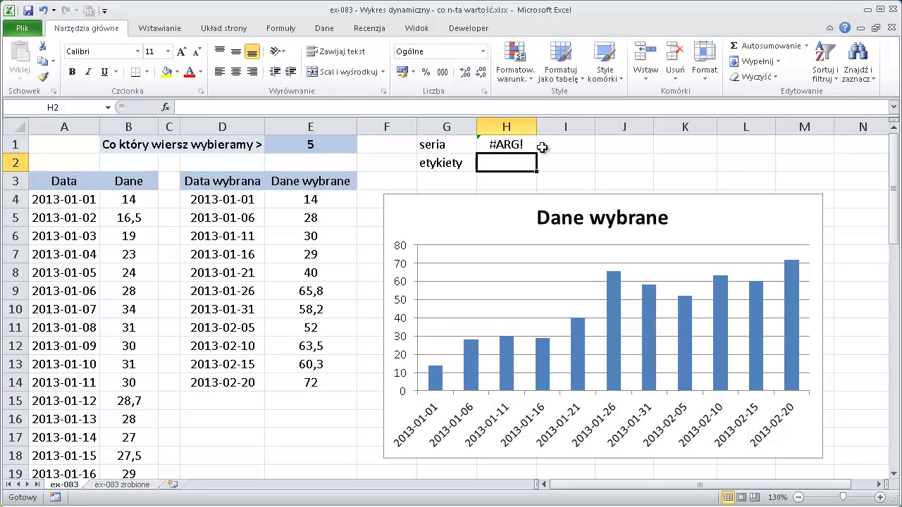
pyautogui.click(510, 144)
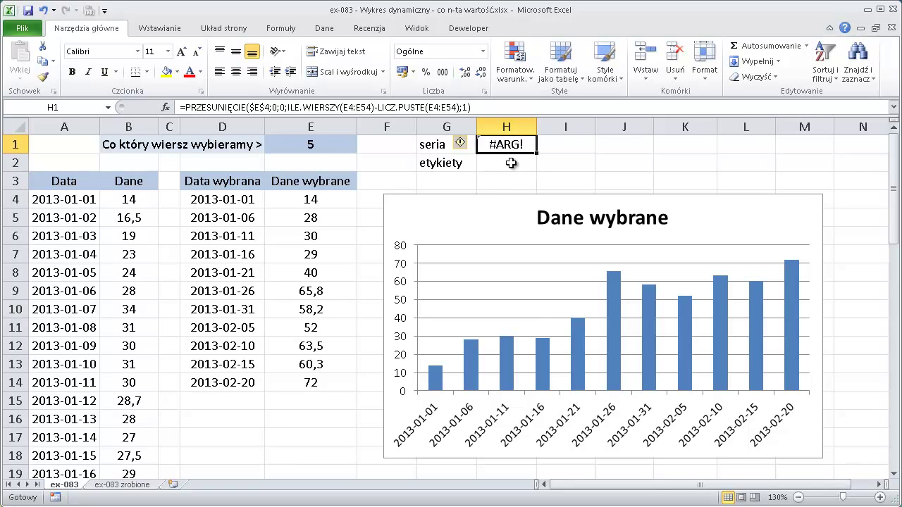
pyautogui.click(513, 161)
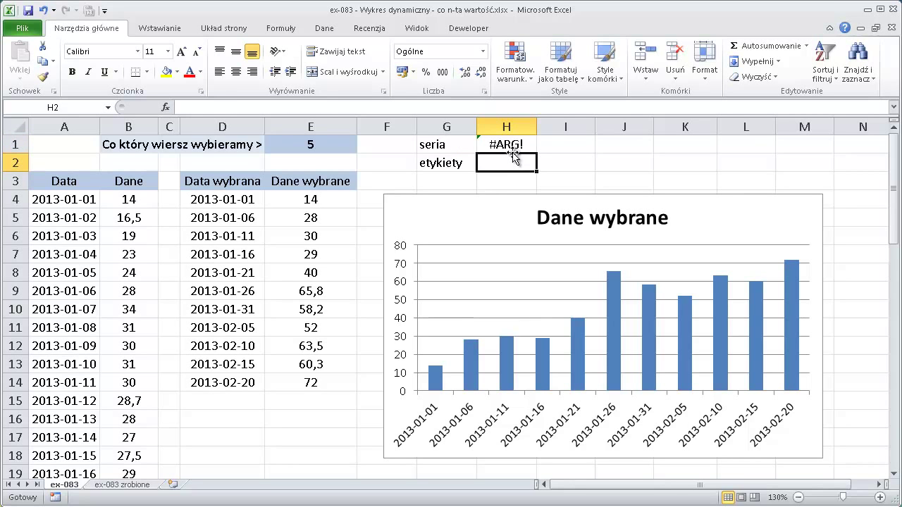
# Enter =PRZESUNIĘCIE($D$4;0;0;ILE.WIERSZY(D4:D54)-LICZ.PUSTE(D4:D54);1) in H2
pyautogui.write('=prz')
pyautogui.press('Tab')
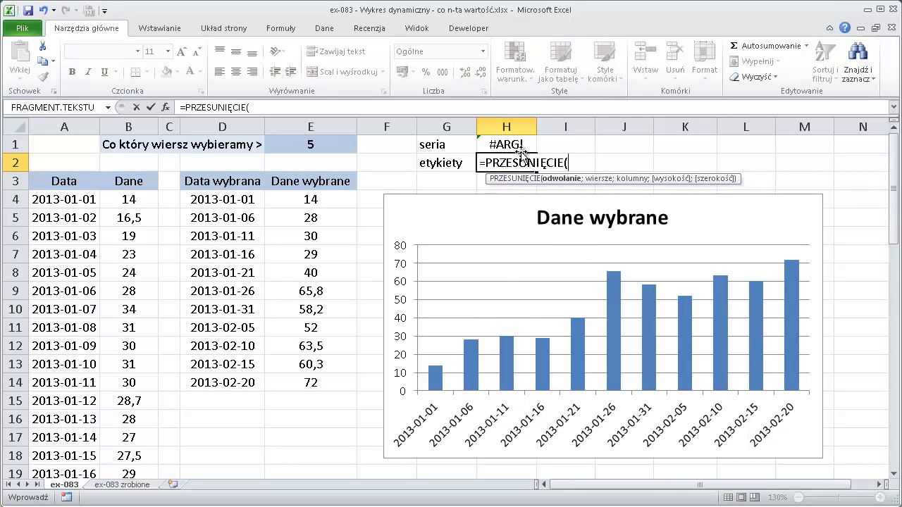
pyautogui.click(258, 201)
pyautogui.press('F4')
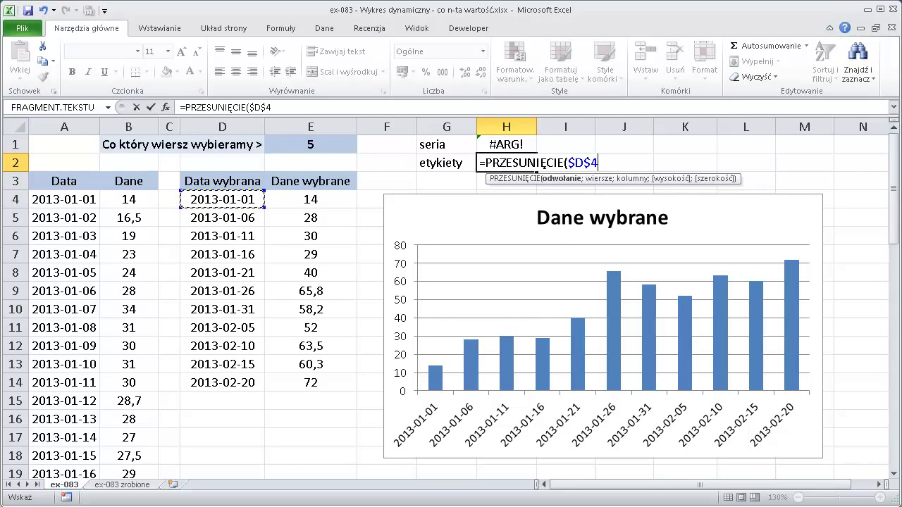
pyautogui.write(';0')
pyautogui.write(';0;')
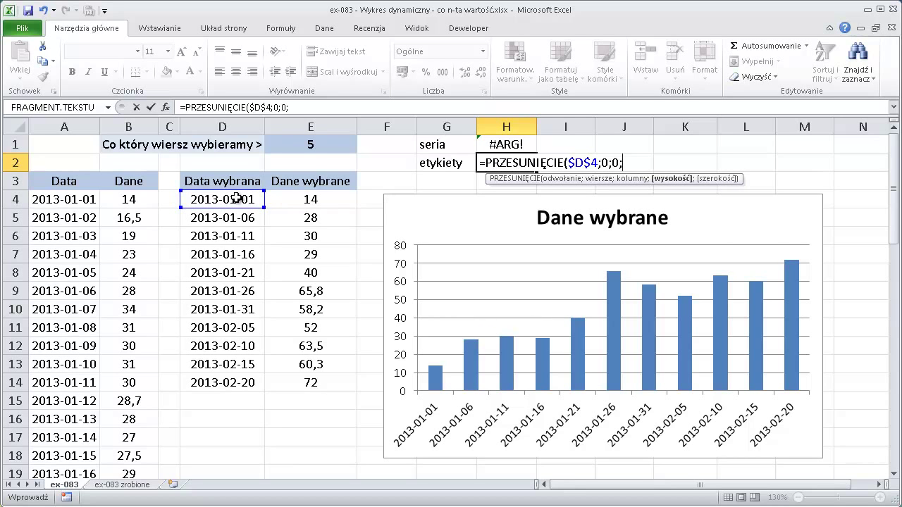
pyautogui.write('ile')
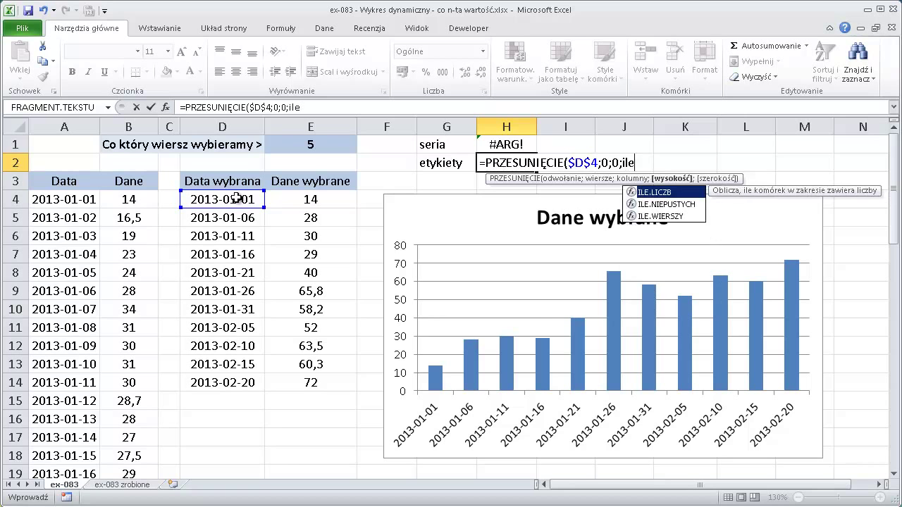
pyautogui.press('Down')
pyautogui.press('Down')
pyautogui.press('Tab')
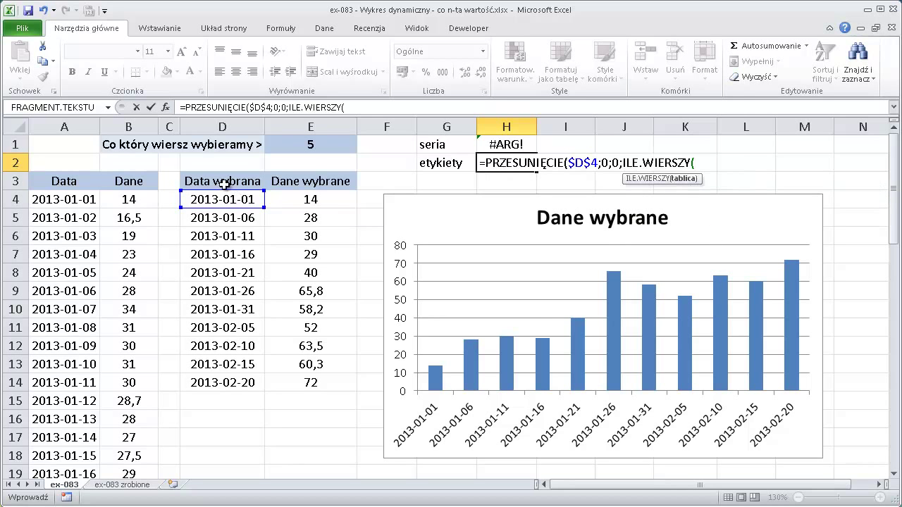
pyautogui.moveTo(255, 199)
pyautogui.mouseDown()
pyautogui.moveTo(262, 446)
pyautogui.moveTo(215, 440)
pyautogui.mouseUp()
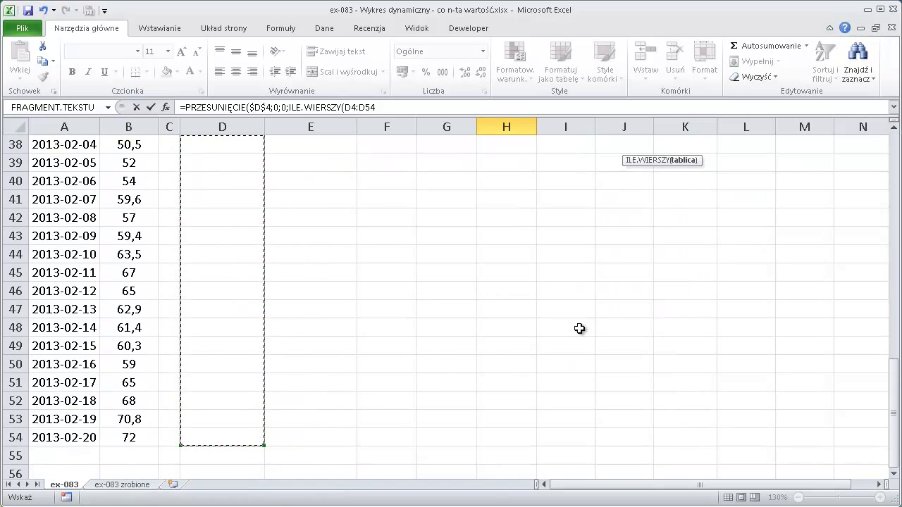
pyautogui.write(')-licz')
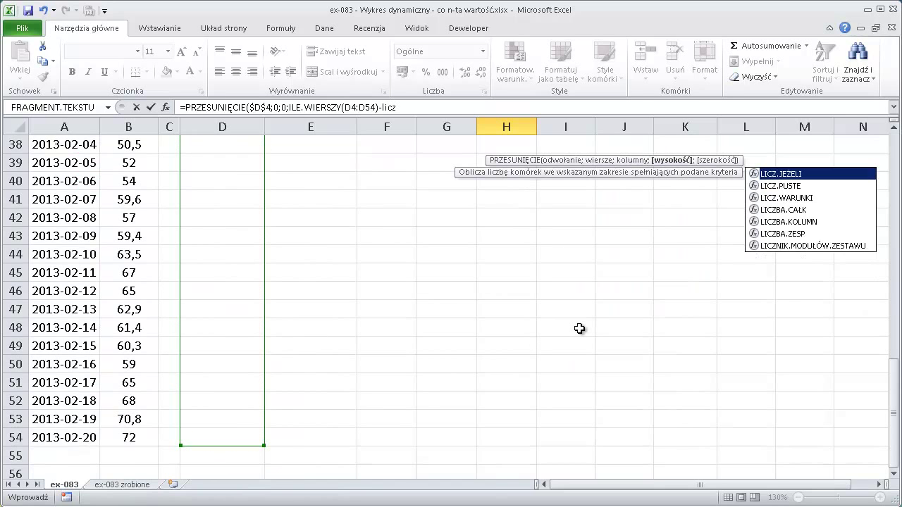
pyautogui.write('.puste')
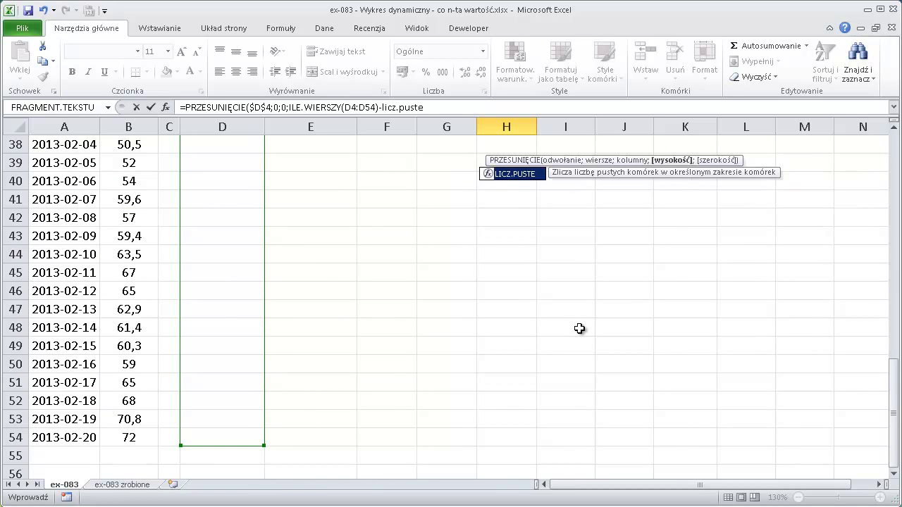
pyautogui.write('(')
pyautogui.moveTo(237, 431); pyautogui.dragTo(239, 181)
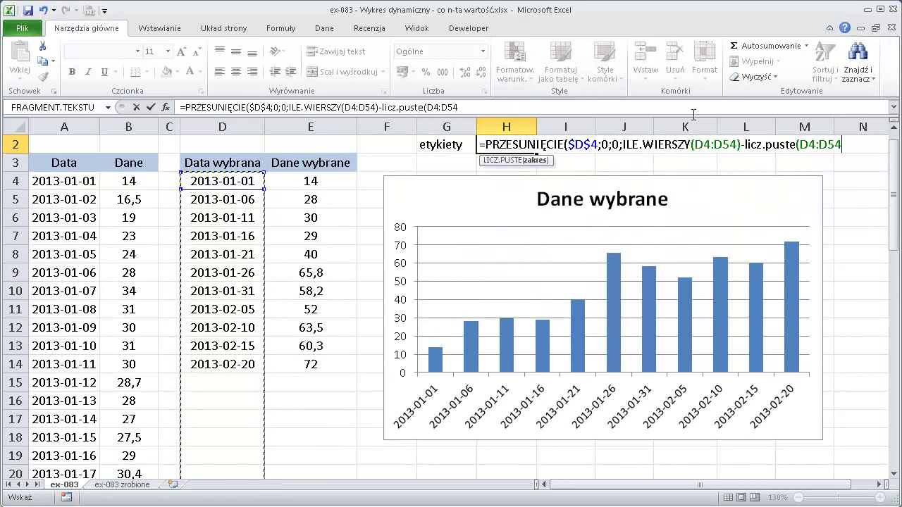
pyautogui.write(')')
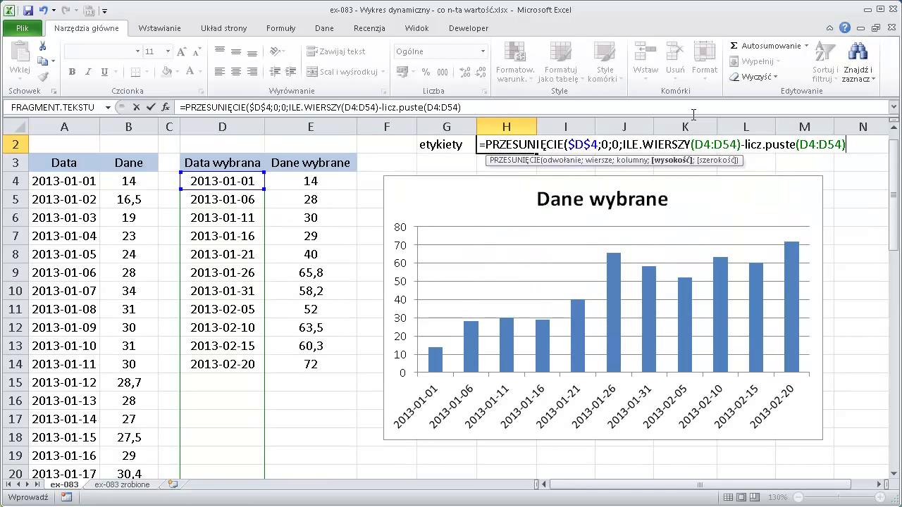
pyautogui.write(';')
pyautogui.write('1')
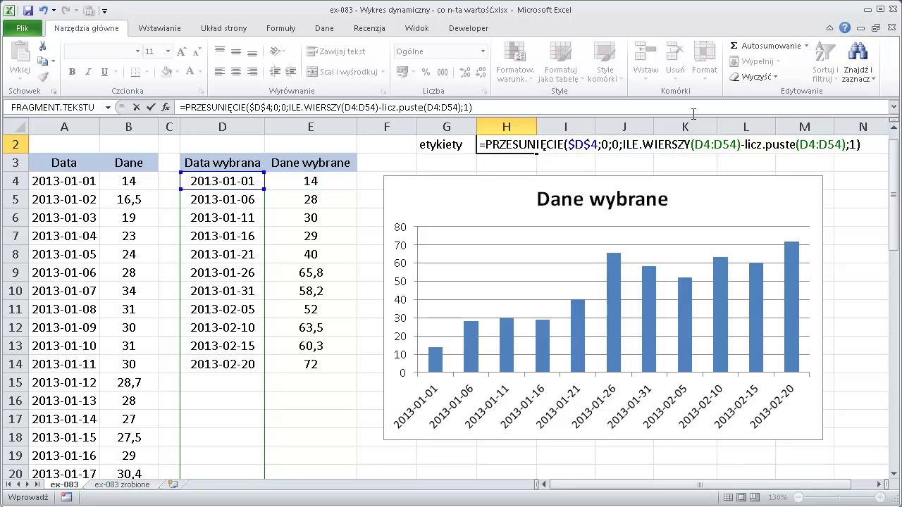
pyautogui.press('Return')
pyautogui.scroll(1, 518, 144)
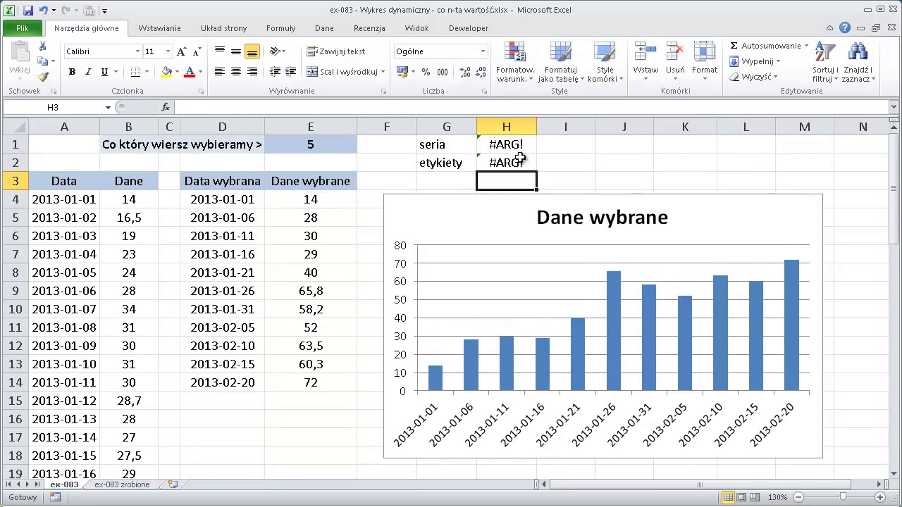
pyautogui.doubleClick(512, 162)
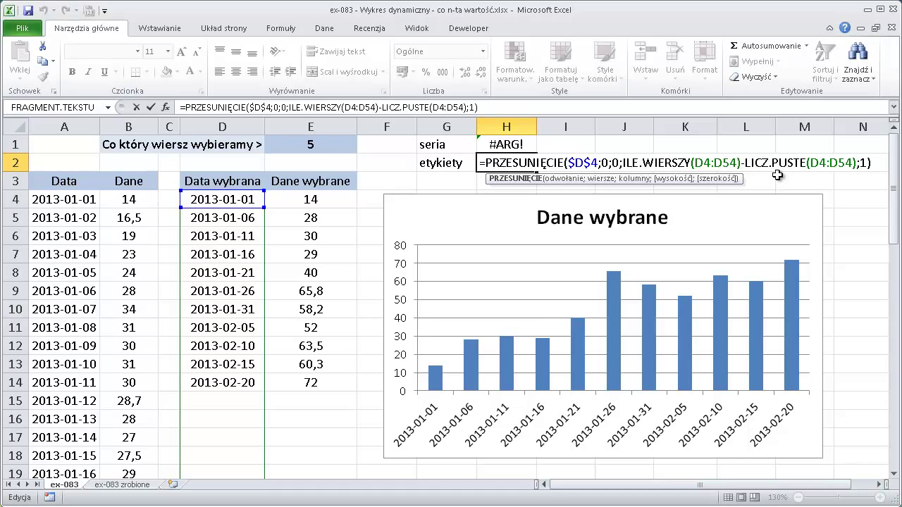
pyautogui.press('F9')
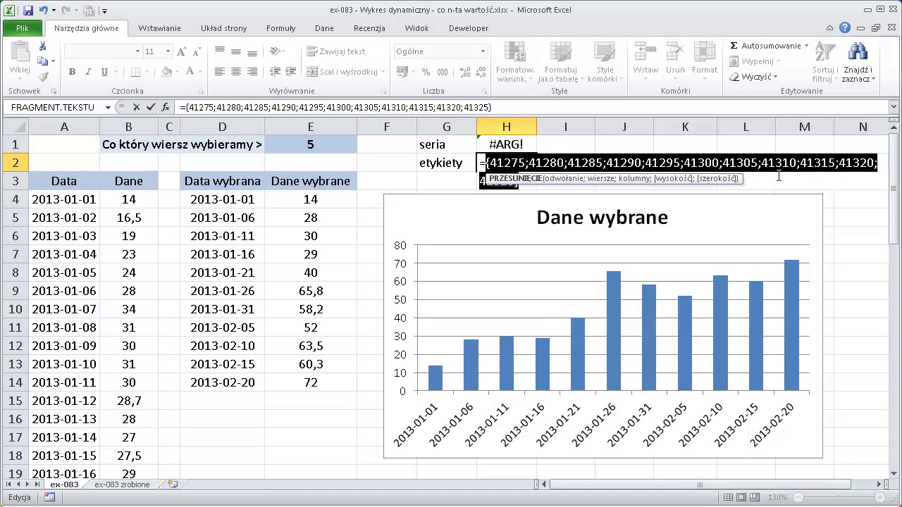
pyautogui.moveTo(487, 177); pyautogui.dragTo(536, 217)
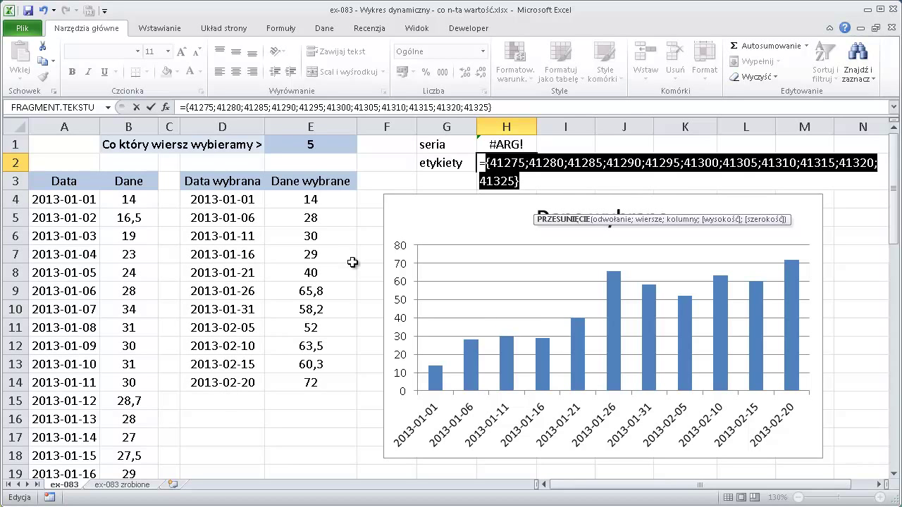
pyautogui.press('Escape')
# Make both E4:E54 ranges in H1's formula absolute ($E$4:$E$54)
pyautogui.doubleClick(518, 144)
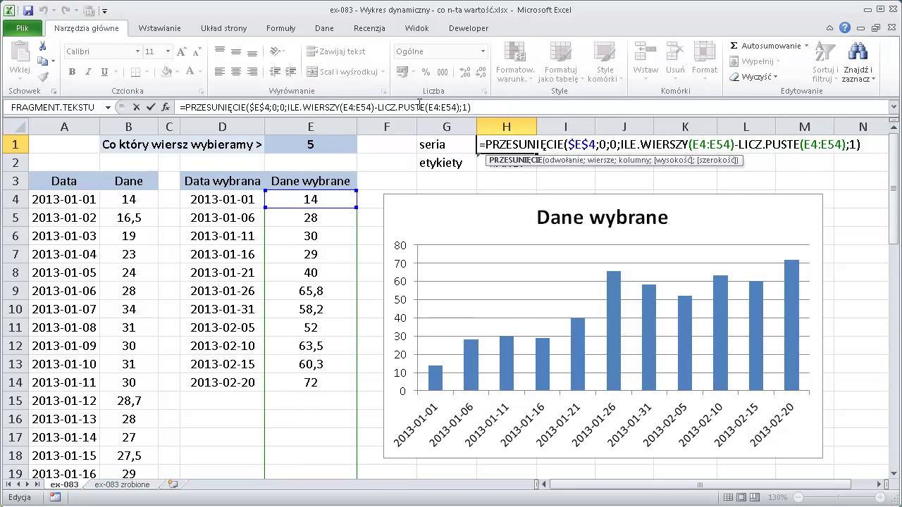
pyautogui.moveTo(345, 108); pyautogui.dragTo(369, 108)
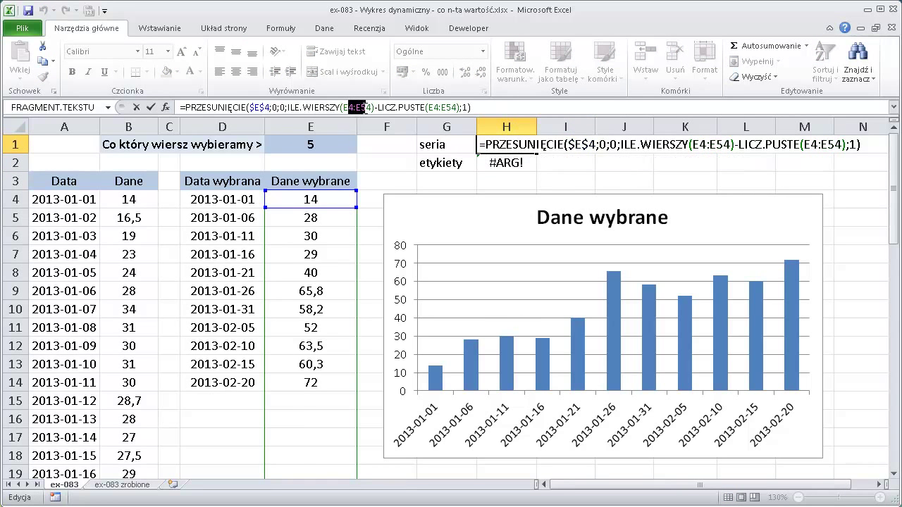
pyautogui.press('F4')
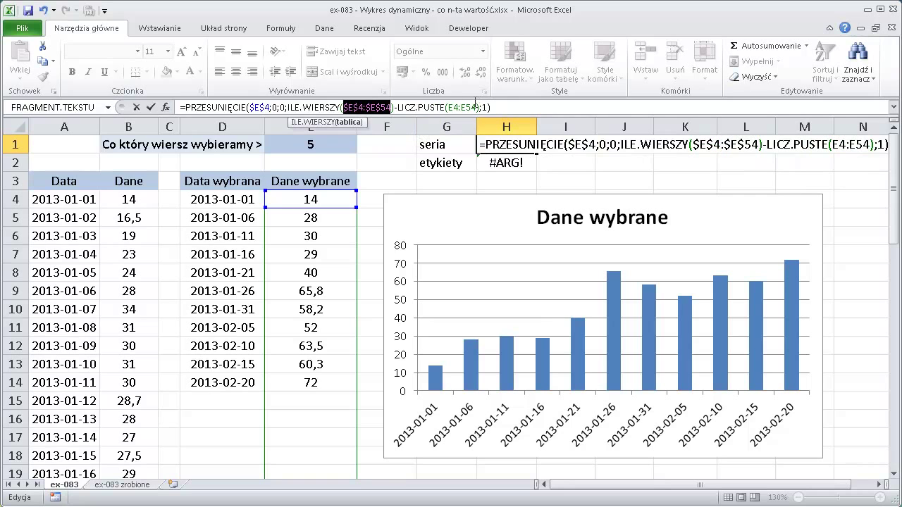
pyautogui.moveTo(450, 108); pyautogui.dragTo(478, 108)
pyautogui.press('F4')
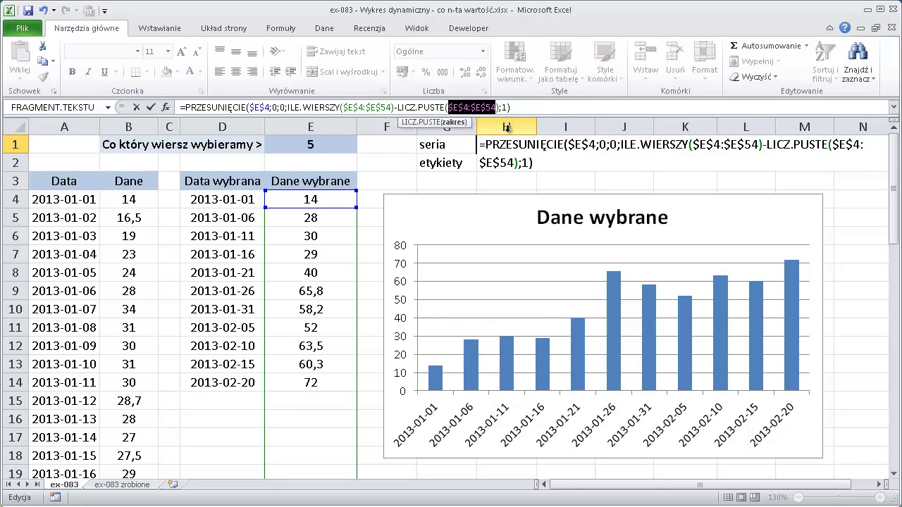
pyautogui.press('Return')
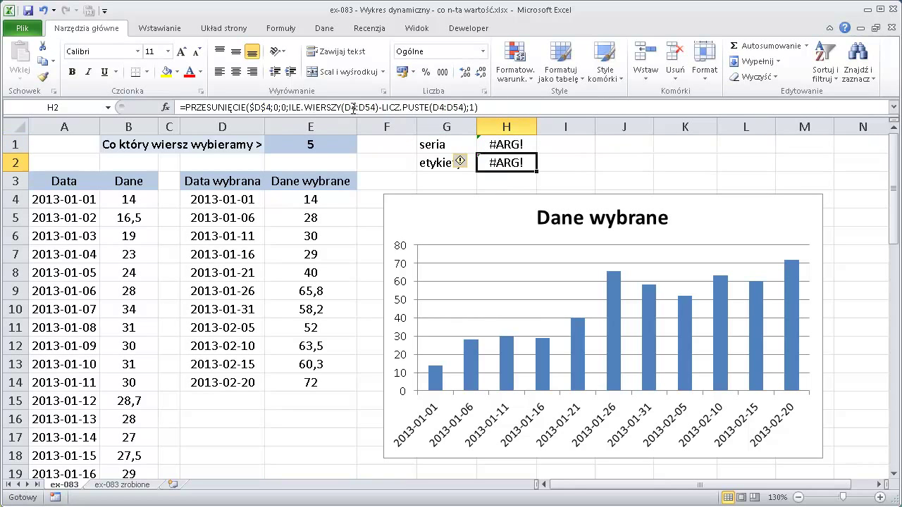
# Make both D4:D54 ranges in H2's formula absolute ($D$4:$D$54)
pyautogui.moveTo(344, 107); pyautogui.dragTo(369, 108)
pyautogui.press('F4')
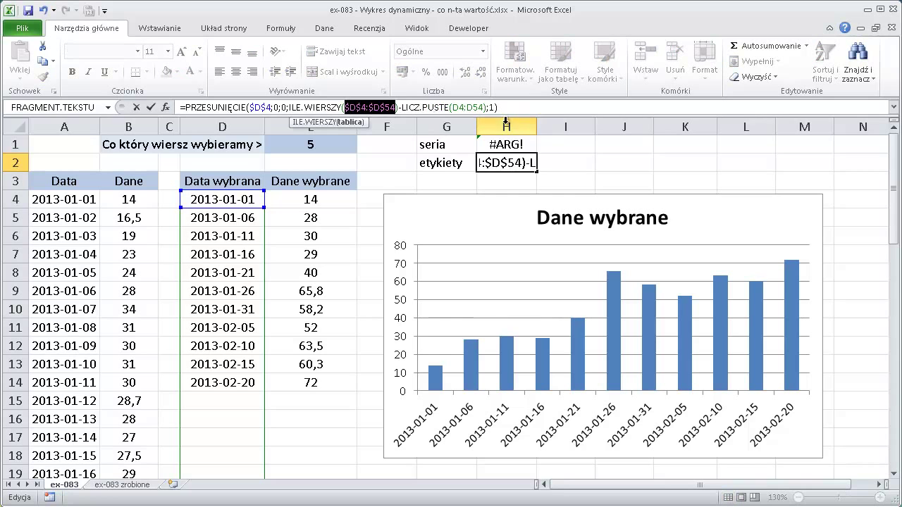
pyautogui.moveTo(454, 107); pyautogui.dragTo(484, 107)
pyautogui.press('F4')
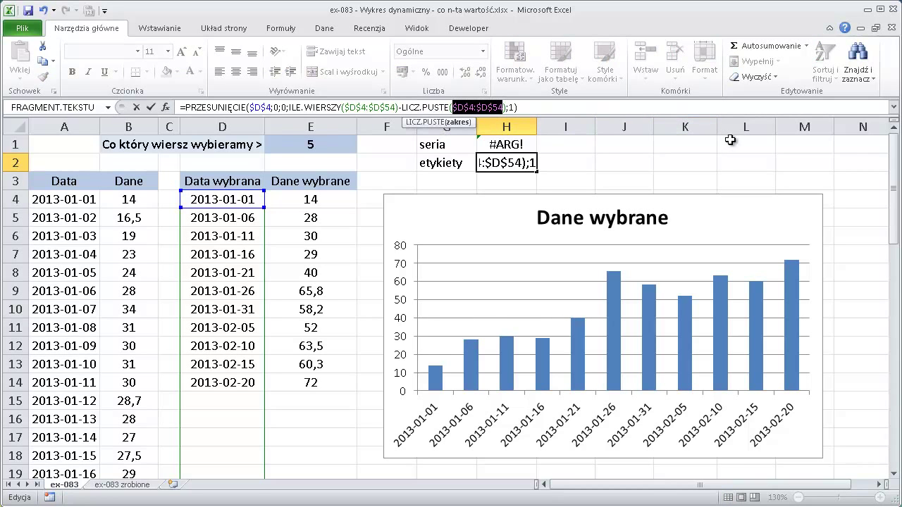
pyautogui.press('Return')
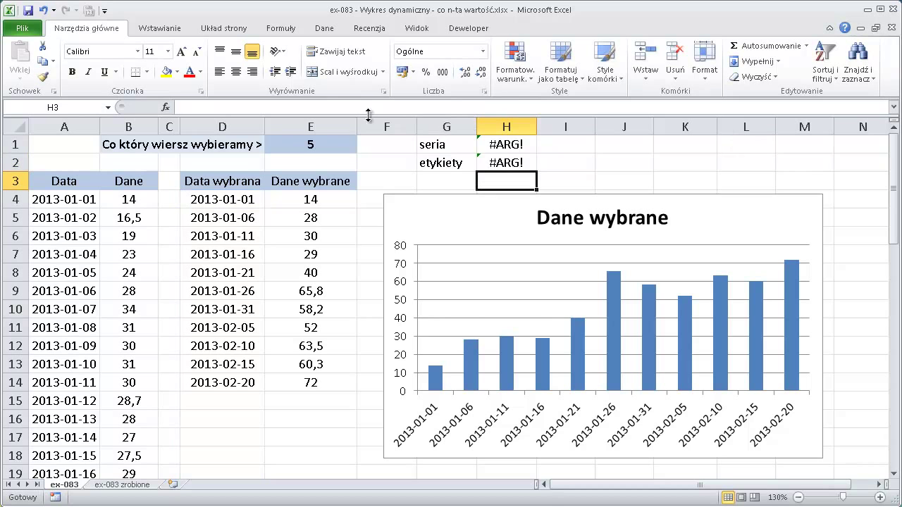
# Copy the full text of H1's formula without changing the cell
pyautogui.doubleClick(493, 144)
pyautogui.moveTo(534, 109); pyautogui.dragTo(50, 112)
pyautogui.press('Escape')
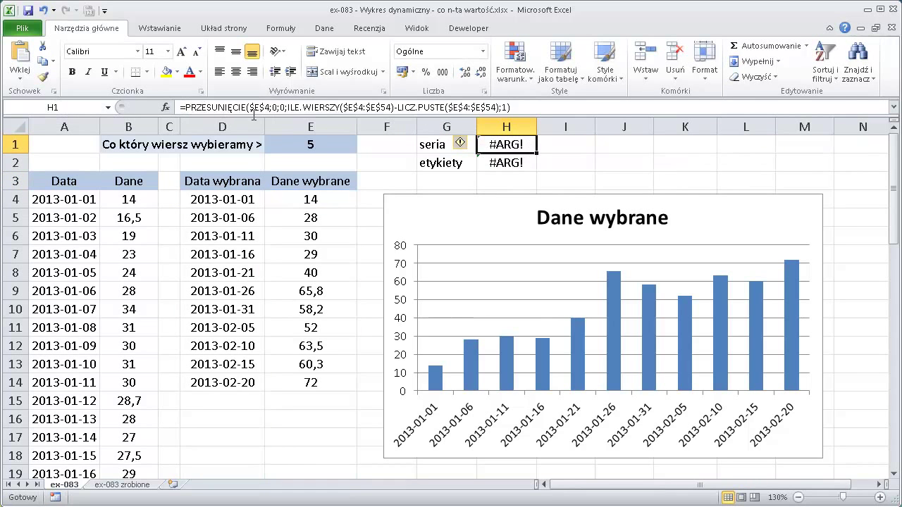
# In Name Manager, create name seria1 referring to the pasted H1 OFFSET formula over $E$4:$E$54
pyautogui.click(283, 29)
pyautogui.click(427, 60)
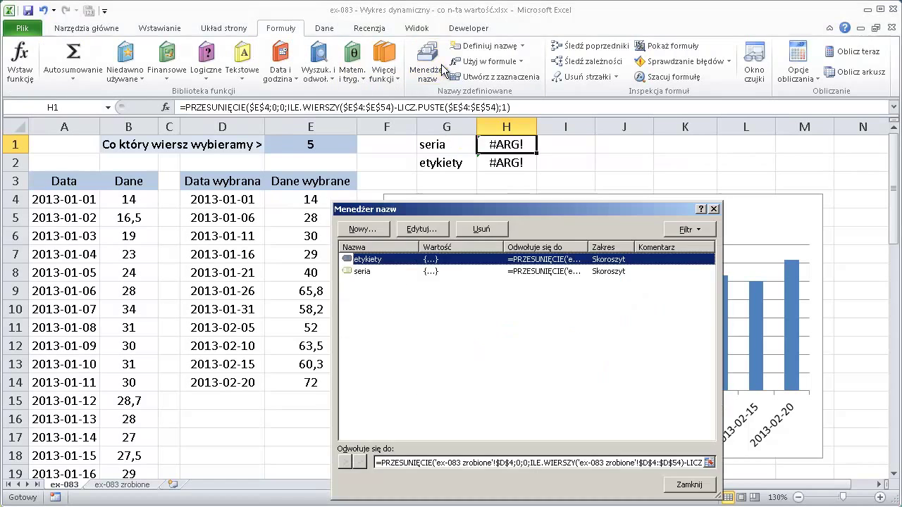
pyautogui.click(374, 233)
pyautogui.write('seria')
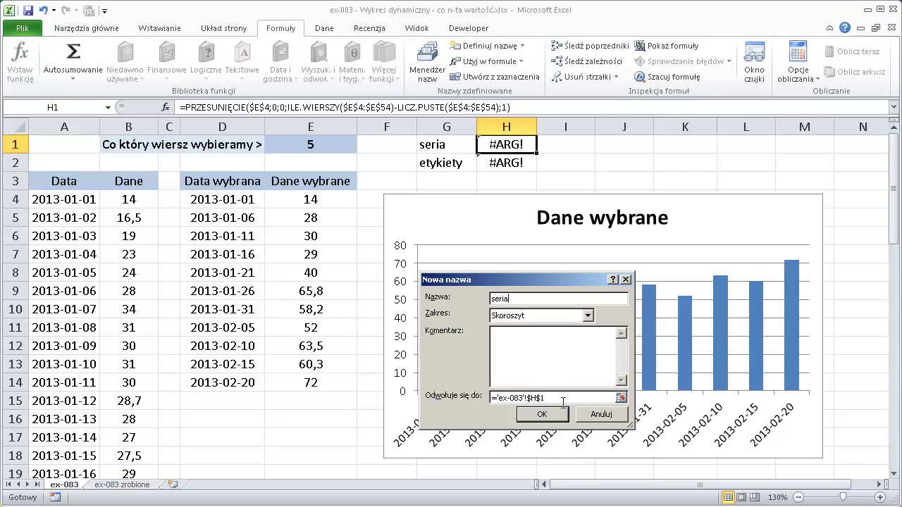
pyautogui.click(565, 399)
pyautogui.hotkey('ctrl', 'v')
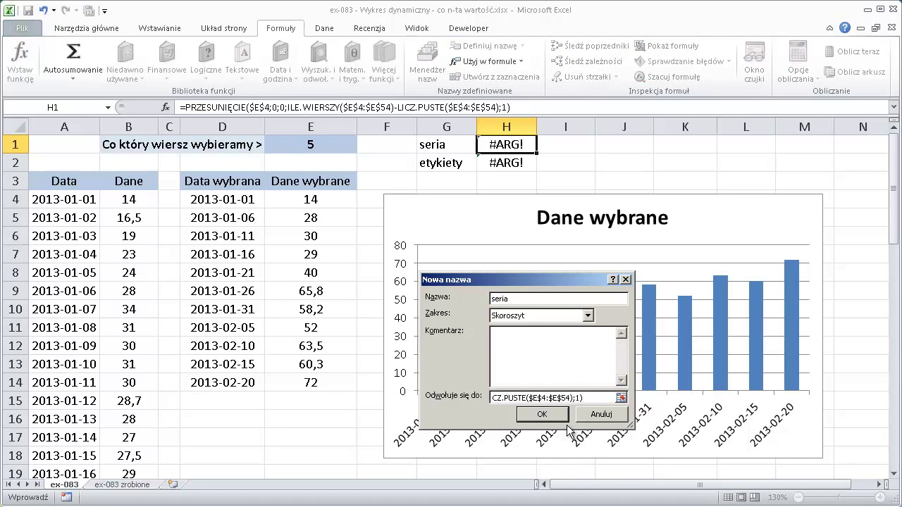
pyautogui.click(542, 415)
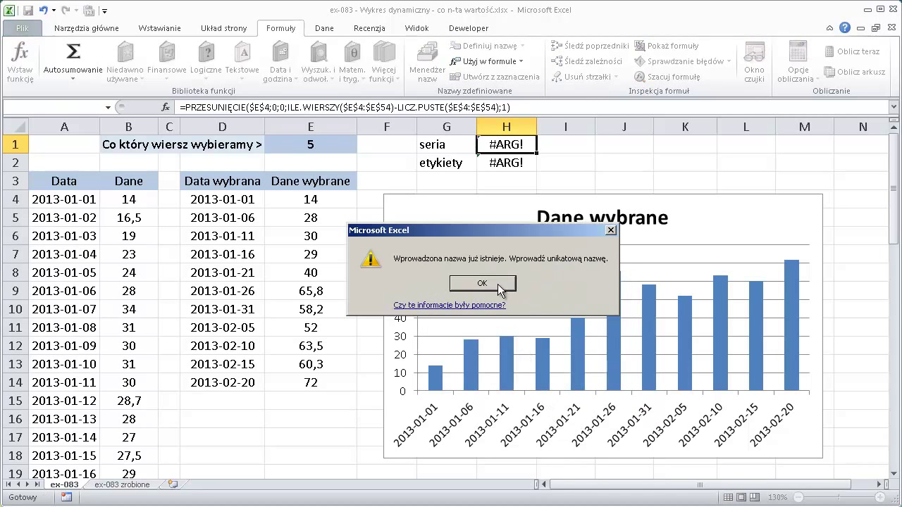
pyautogui.press('Return')
pyautogui.click(507, 299)
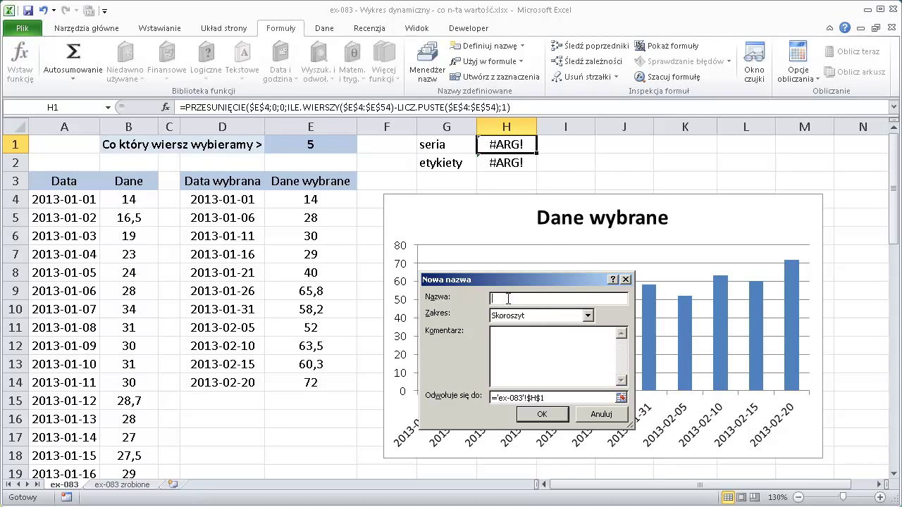
pyautogui.write('seria1')
pyautogui.click(534, 399)
pyautogui.hotkey('ctrl', 'v')
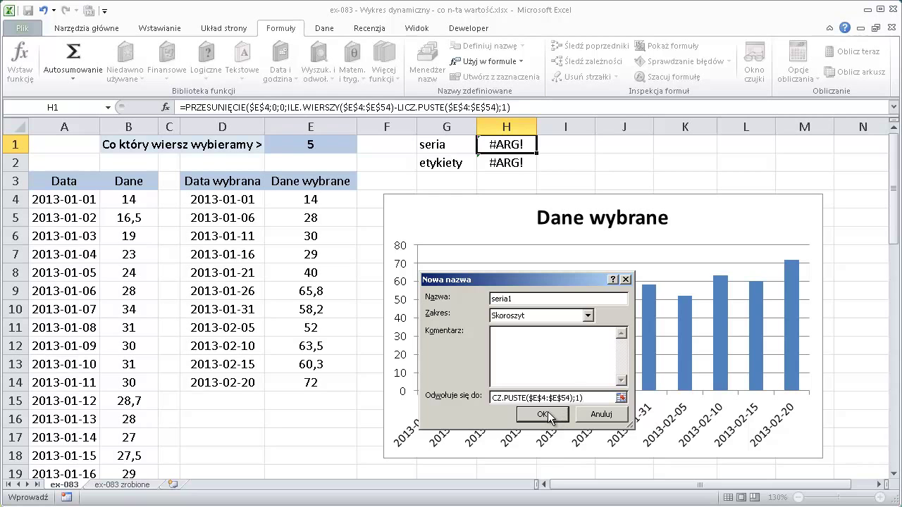
pyautogui.click(554, 421)
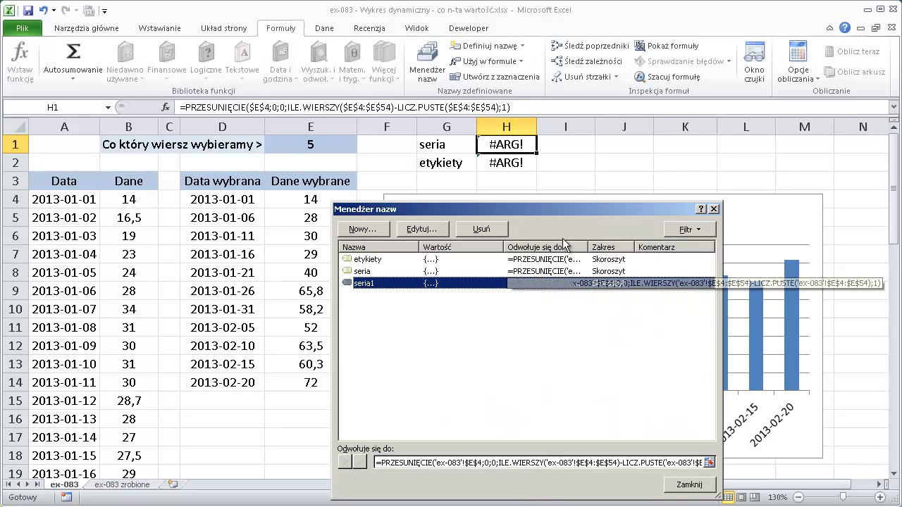
# Copy the full text of H2's OFFSET formula
pyautogui.click(713, 208)
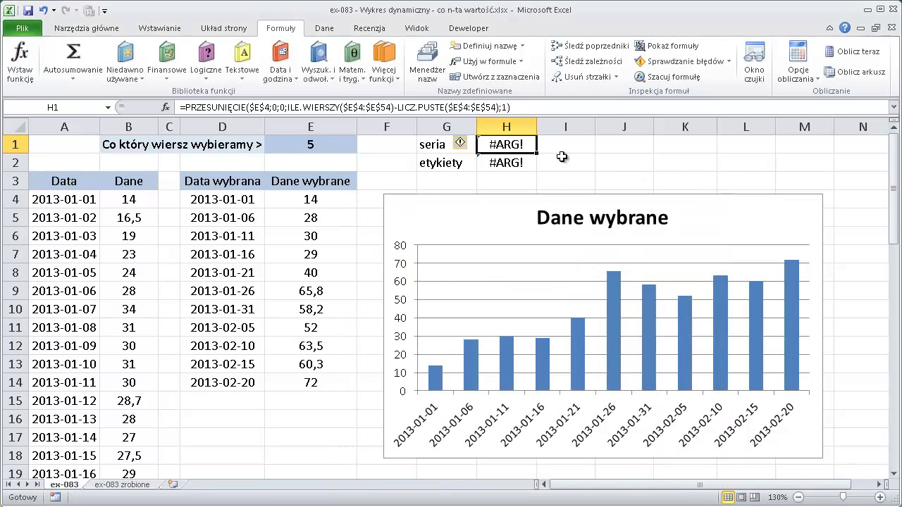
pyautogui.click(522, 164)
pyautogui.moveTo(531, 114); pyautogui.dragTo(176, 107)
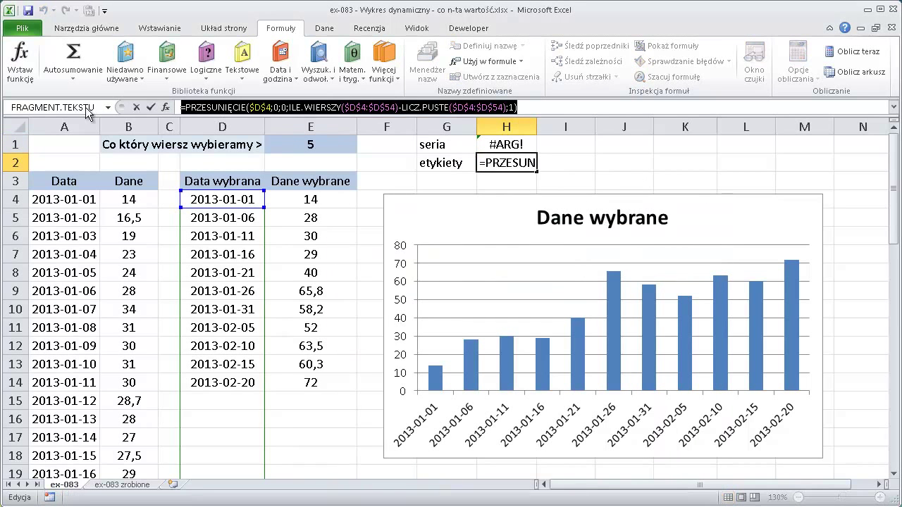
pyautogui.hotkey('ctrl', 'c')
pyautogui.press('Escape')
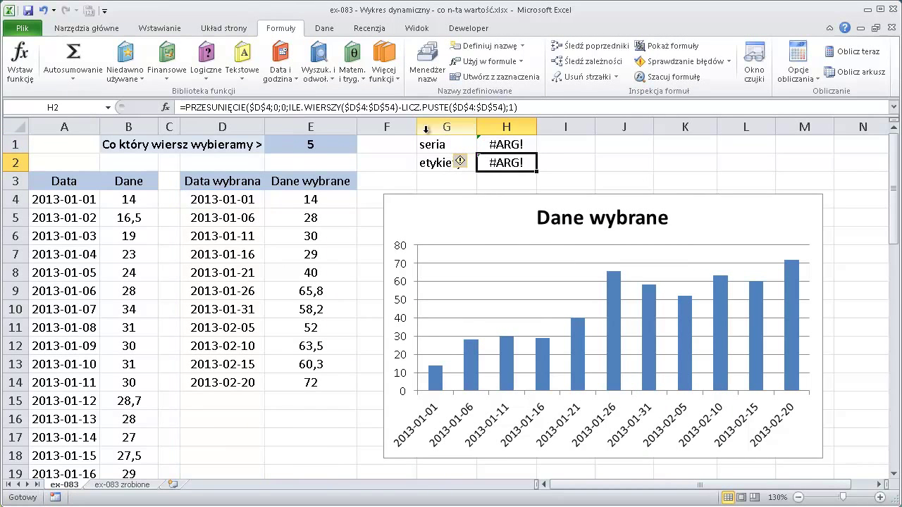
# In Name Manager, create name etykiety1 referring to the pasted H2 formula
pyautogui.click(431, 73)
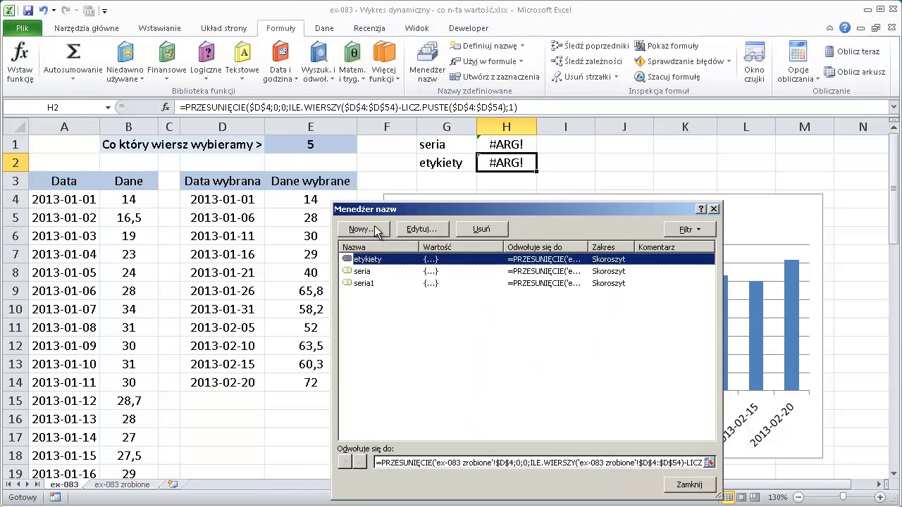
pyautogui.click(374, 227)
pyautogui.write('etykiety')
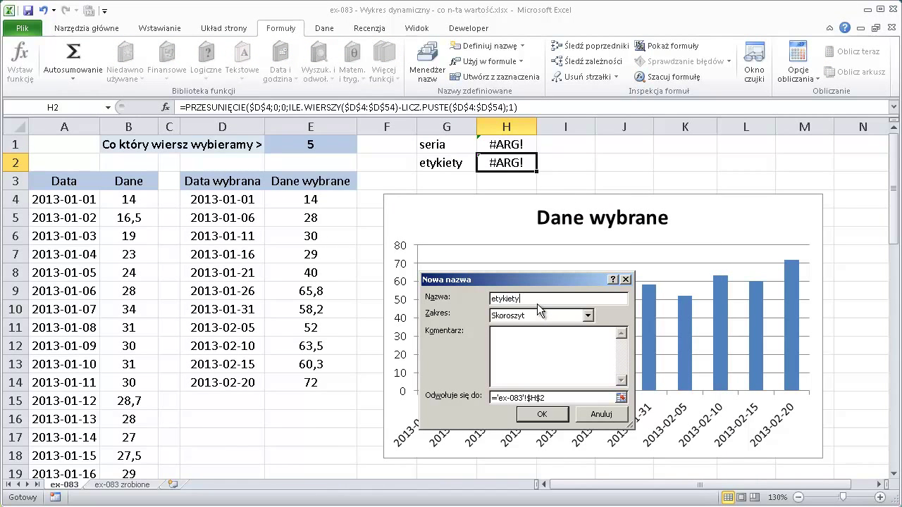
pyautogui.write('1')
pyautogui.press('Tab')
pyautogui.press('Tab')
pyautogui.press('Tab')
pyautogui.hotkey('ctrl', 'v')
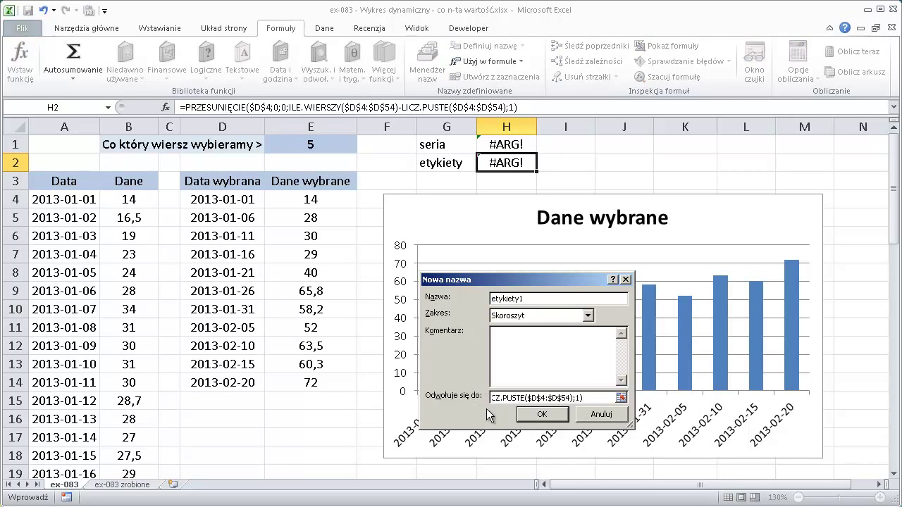
pyautogui.click(560, 416)
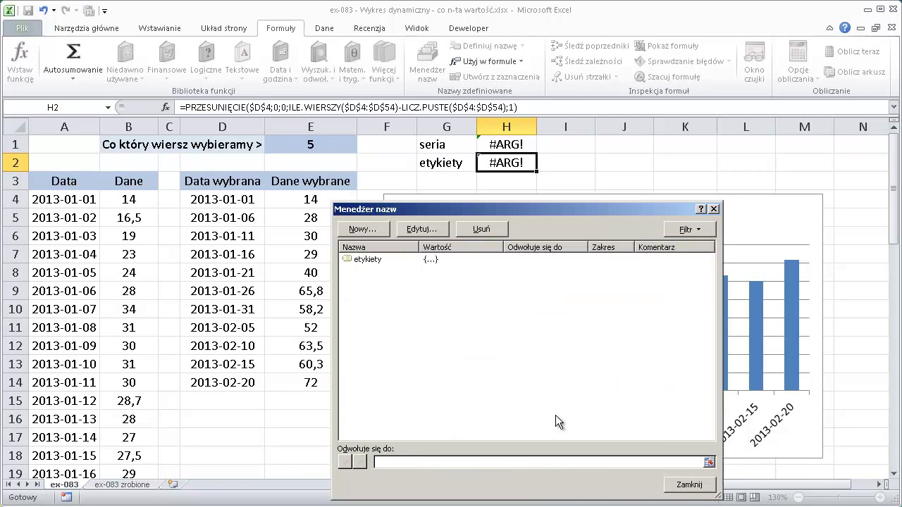
pyautogui.click(694, 486)
# Open the Select Data Source dialog for the Dane wybrane chart
pyautogui.click(592, 192)
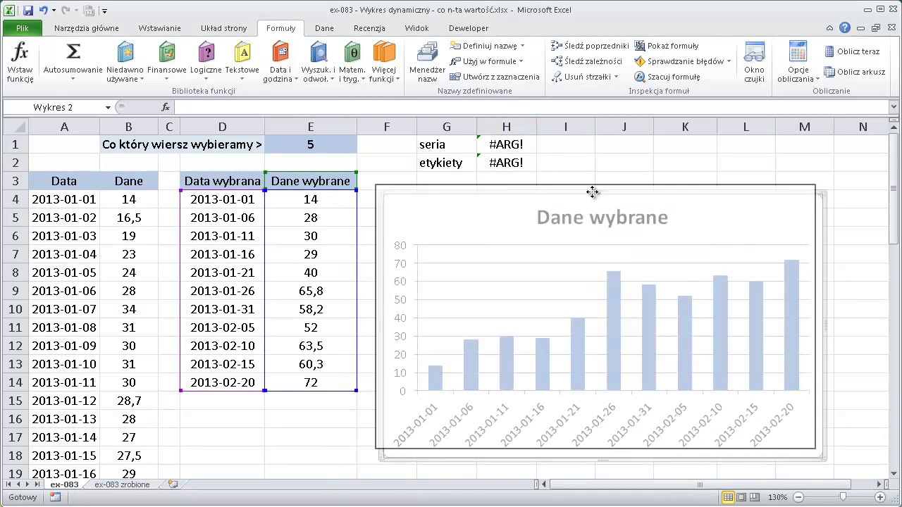
pyautogui.moveTo(592, 191); pyautogui.dragTo(592, 192)
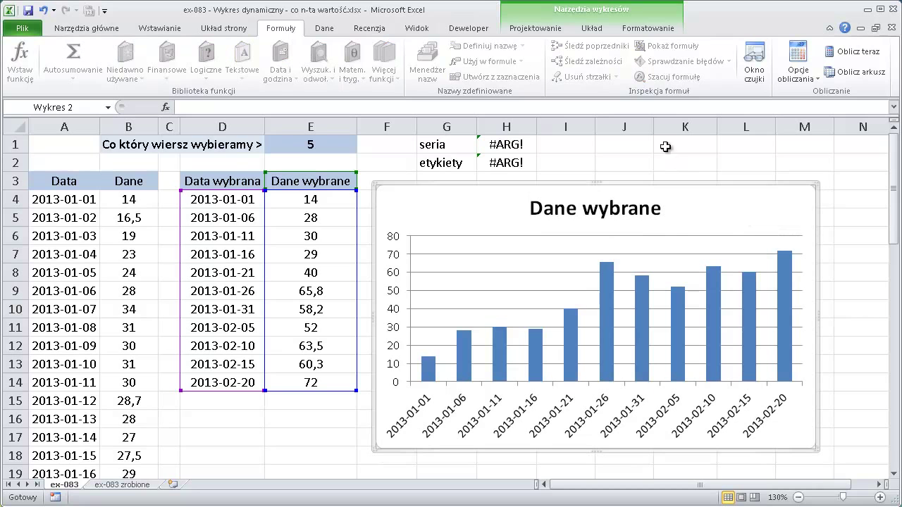
pyautogui.click(547, 29)
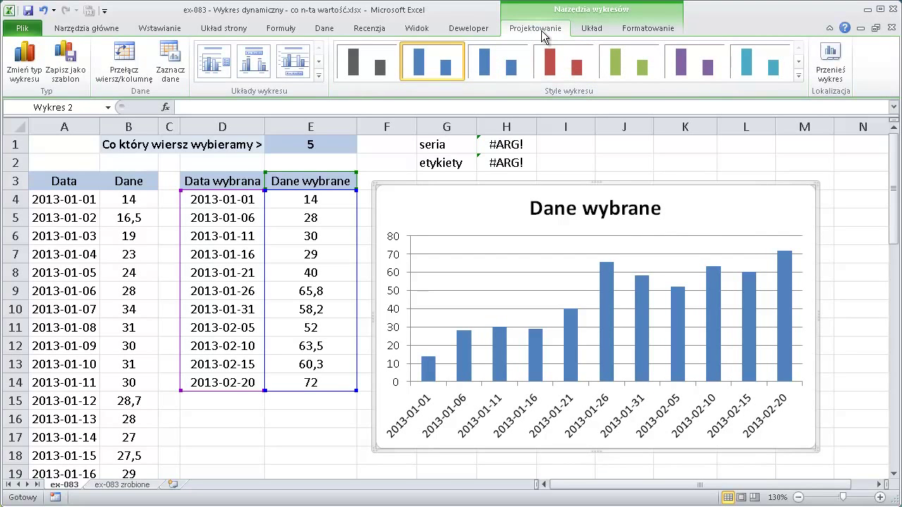
pyautogui.click(177, 57)
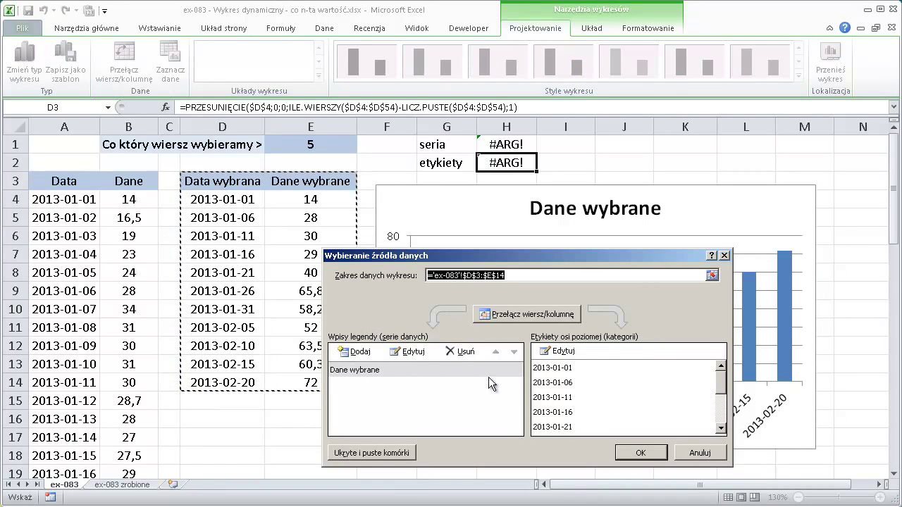
# Set the Dane wybrane series values to the named range ='ex-083'!seria1
pyautogui.click(382, 369)
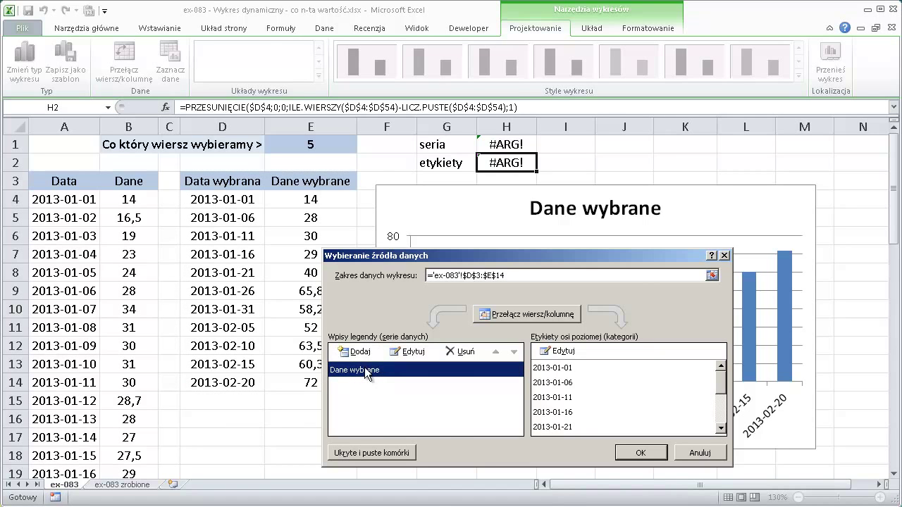
pyautogui.click(407, 351)
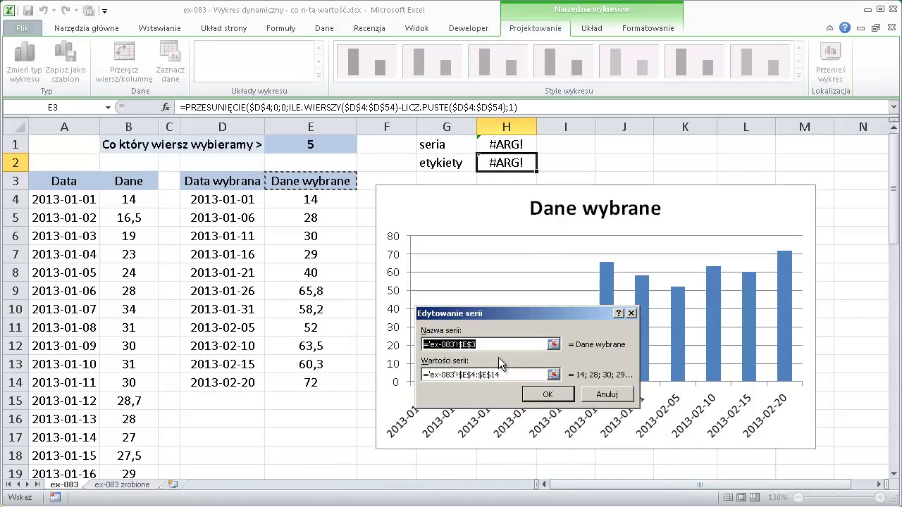
pyautogui.click(508, 375)
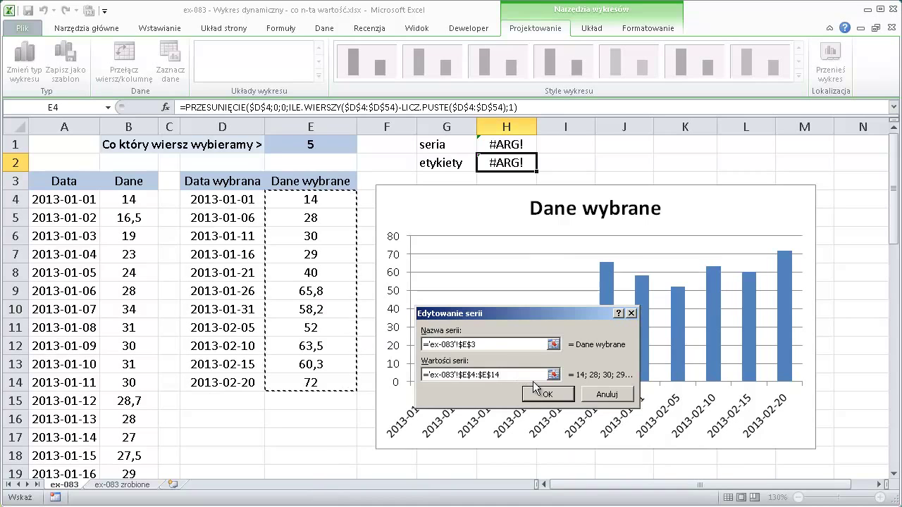
pyautogui.press('BackSpace')
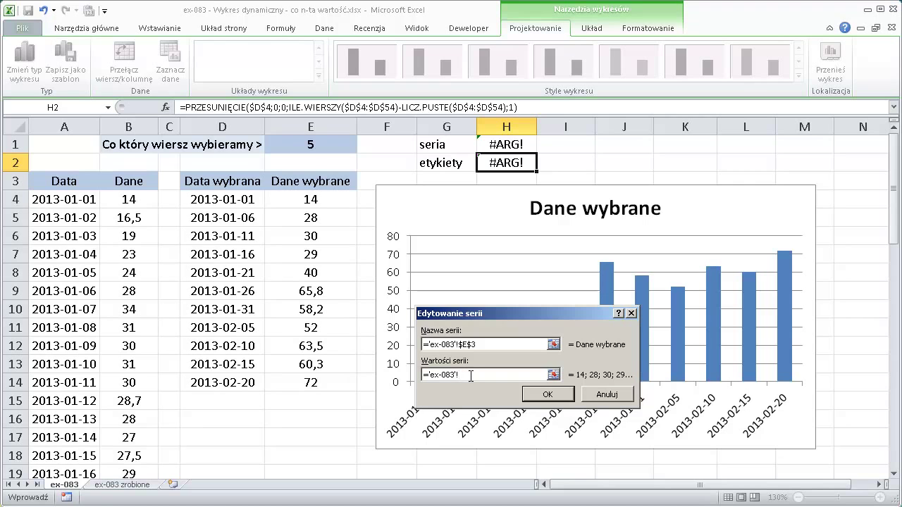
pyautogui.press('F3')
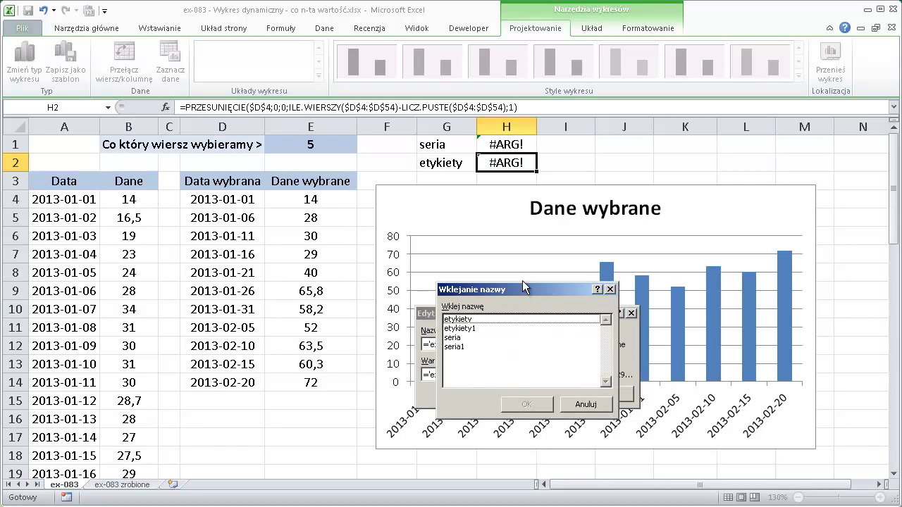
pyautogui.moveTo(517, 289); pyautogui.dragTo(644, 247)
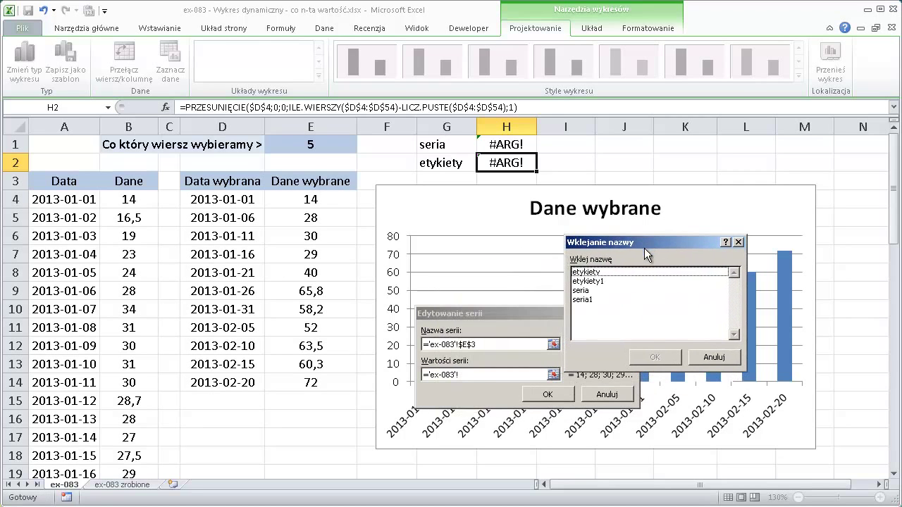
pyautogui.doubleClick(588, 299)
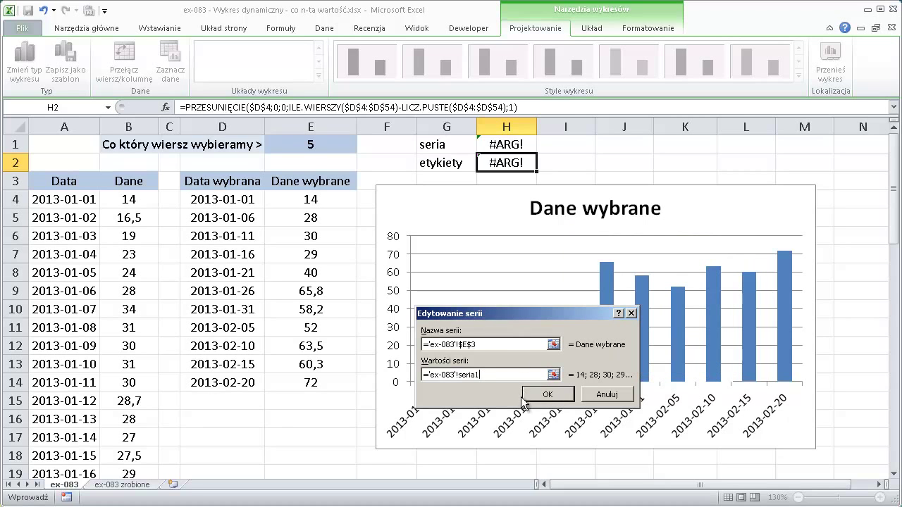
pyautogui.click(550, 398)
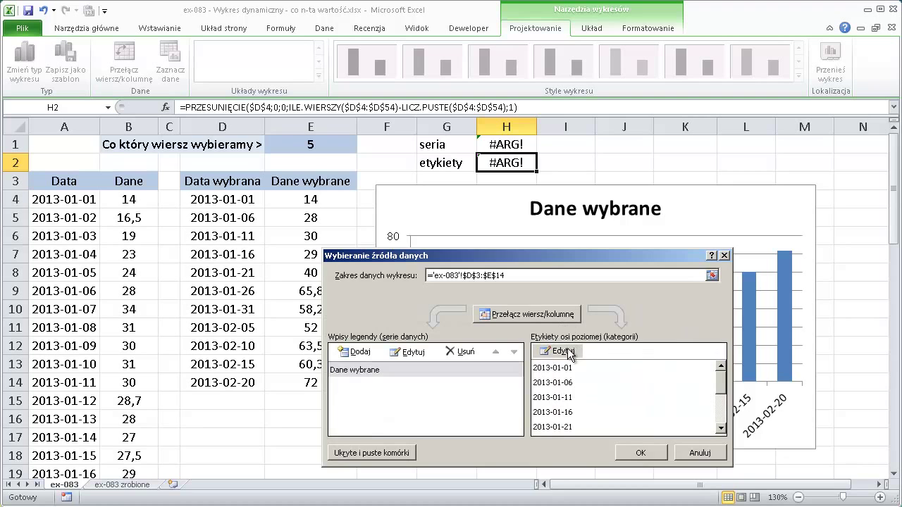
# Set the horizontal axis labels to ='ex-083'!etykiety1 and close the data source dialog
pyautogui.click(569, 358)
pyautogui.click(508, 361)
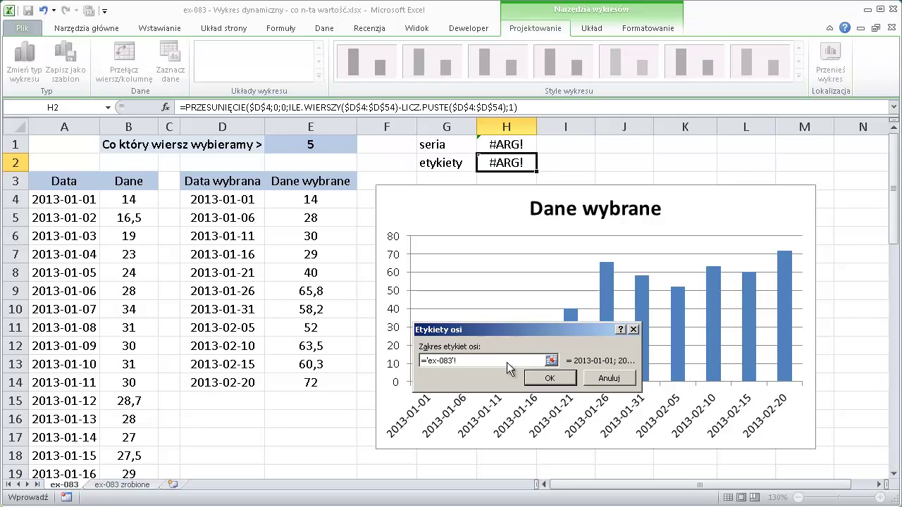
pyautogui.press('F3')
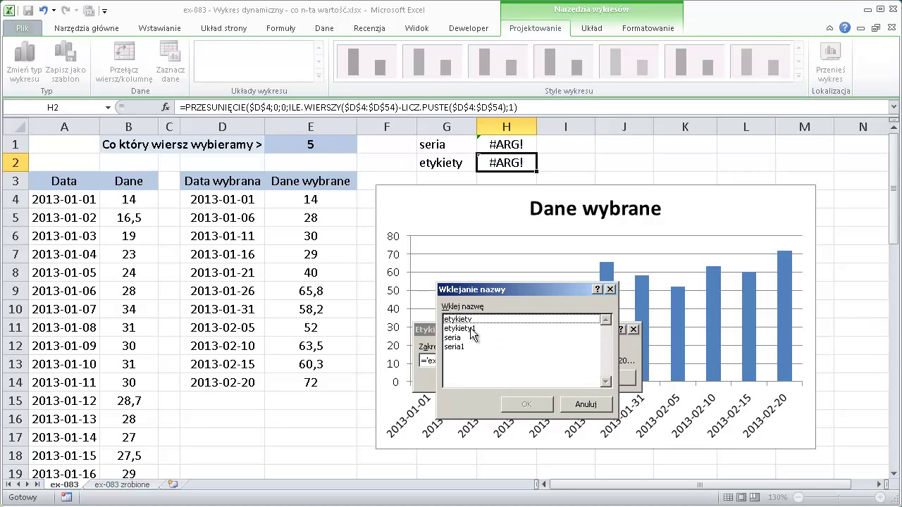
pyautogui.doubleClick(474, 327)
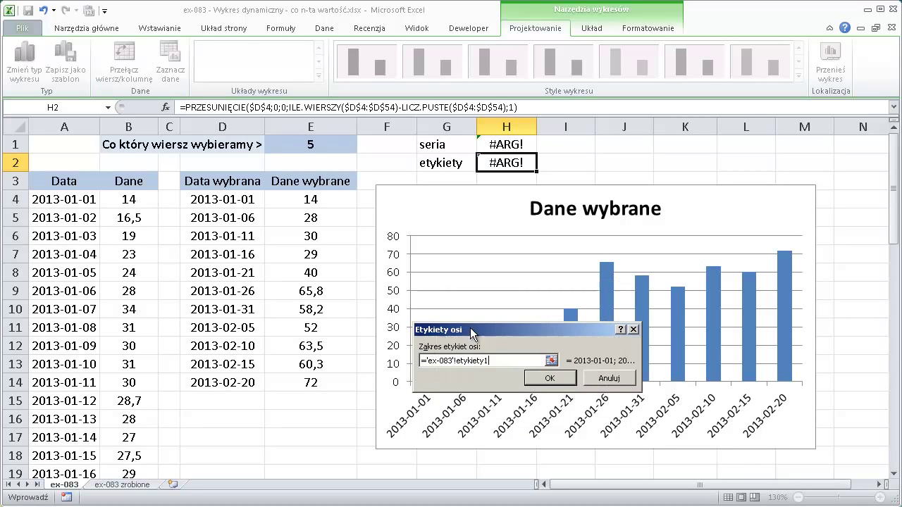
pyautogui.click(550, 379)
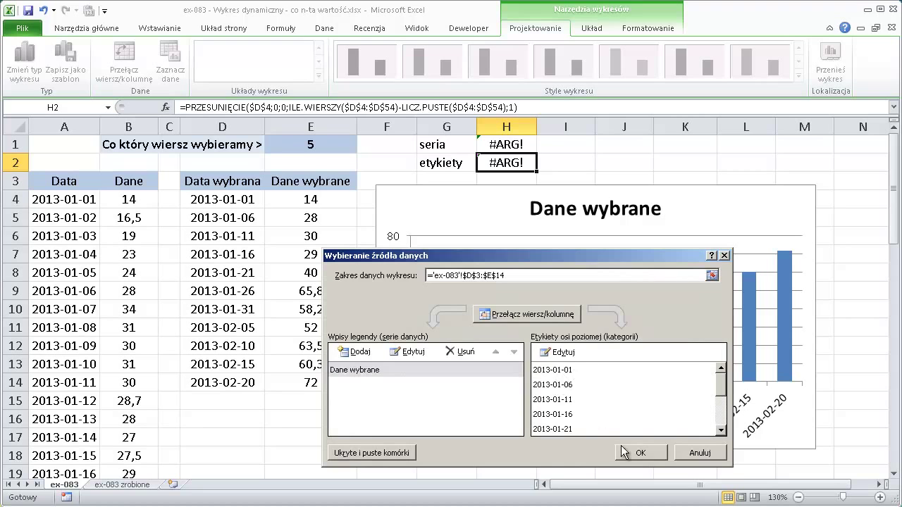
pyautogui.click(642, 452)
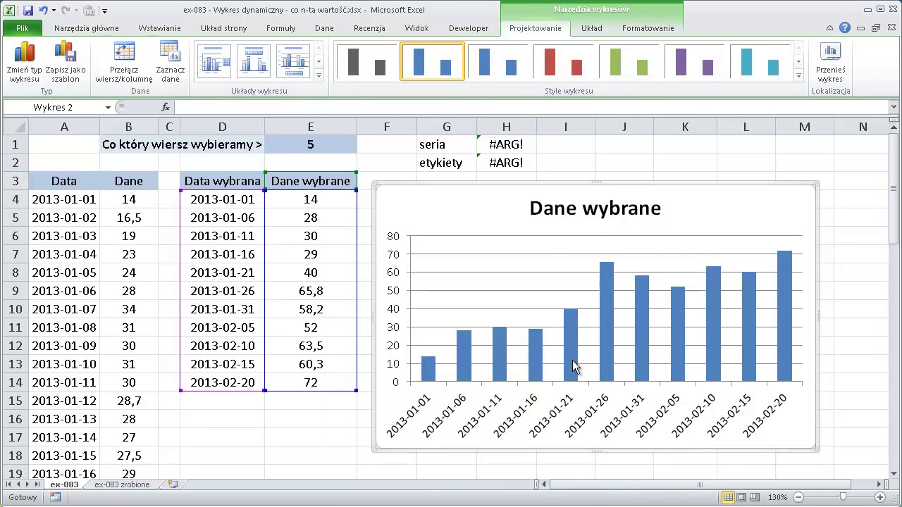
# Try steps 8, 10, 5 and 3 in E1, finally leaving it at 8
pyautogui.click(303, 218)
pyautogui.click(331, 144)
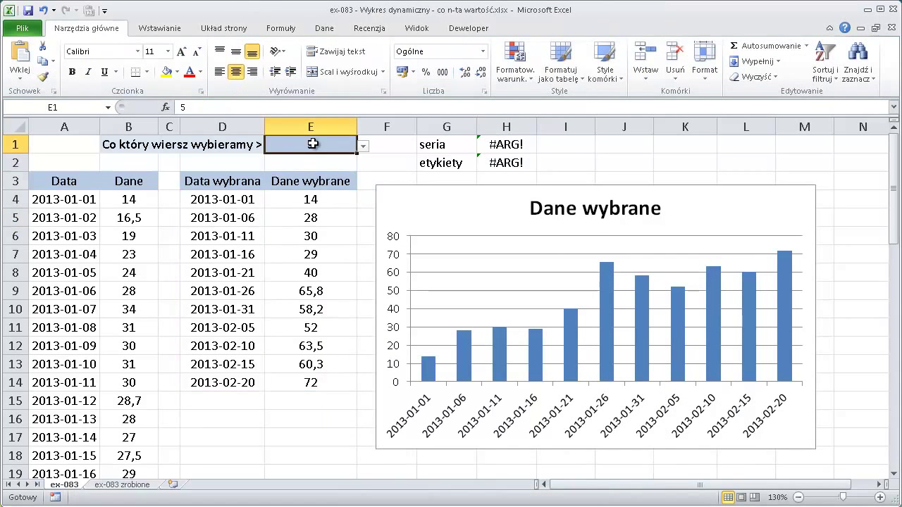
pyautogui.click(363, 146)
pyautogui.click(281, 215)
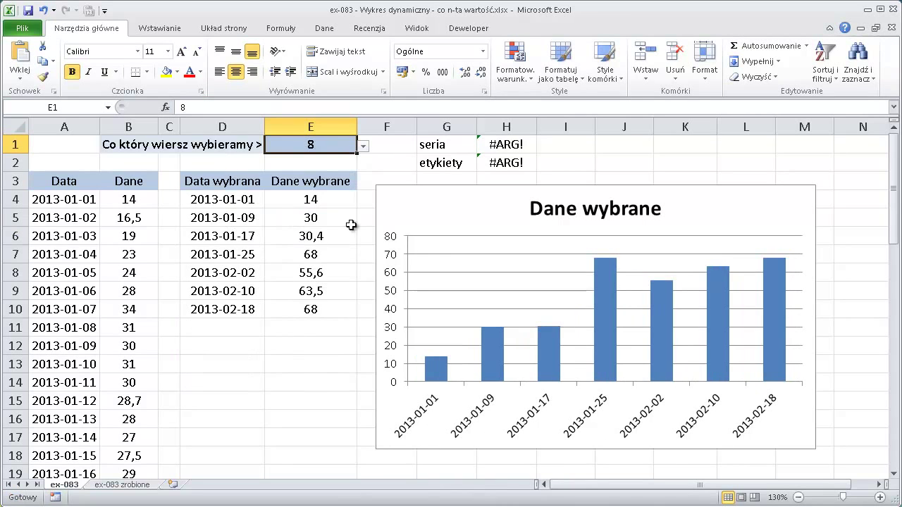
pyautogui.click(363, 146)
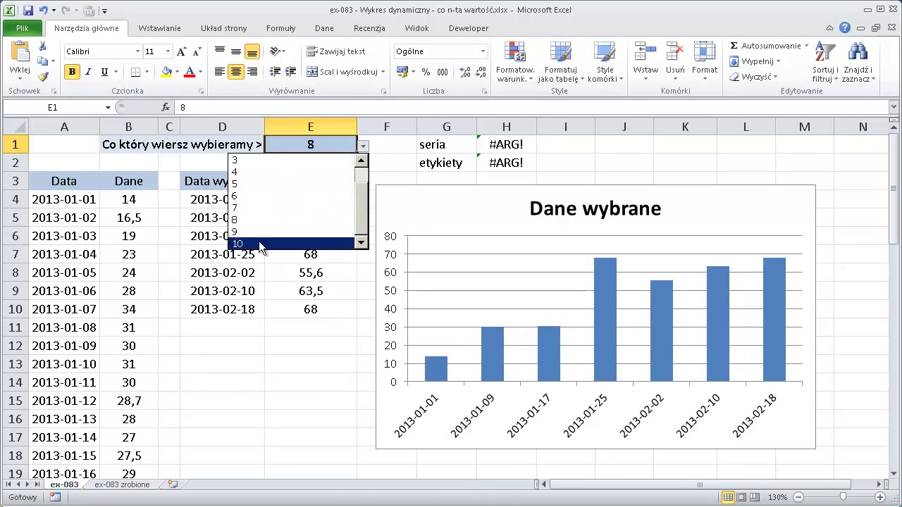
pyautogui.click(260, 244)
pyautogui.click(363, 146)
pyautogui.scroll(1, 366, 211)
pyautogui.click(291, 203)
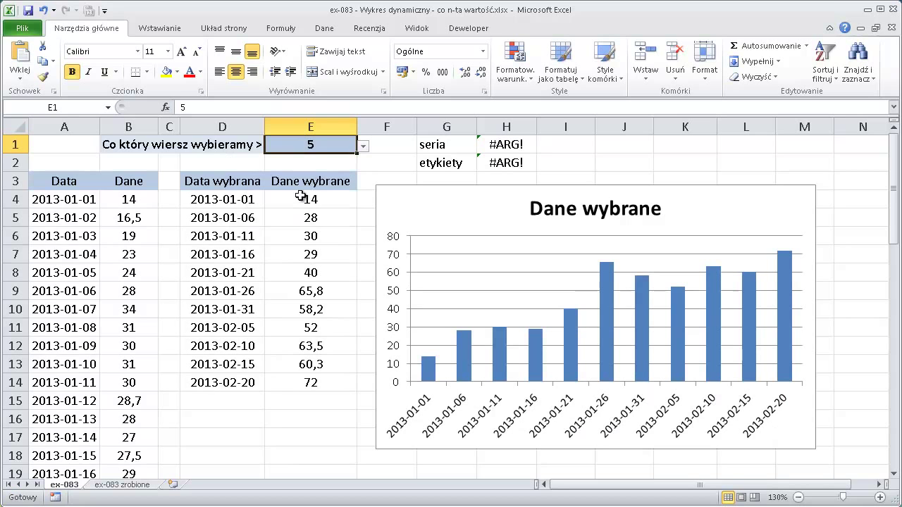
pyautogui.click(363, 146)
pyautogui.click(286, 166)
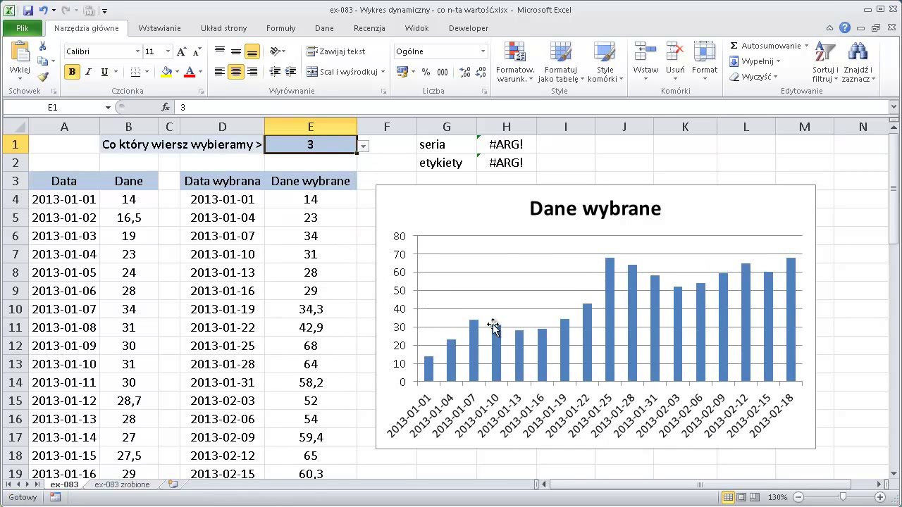
pyautogui.click(362, 146)
pyautogui.click(275, 216)
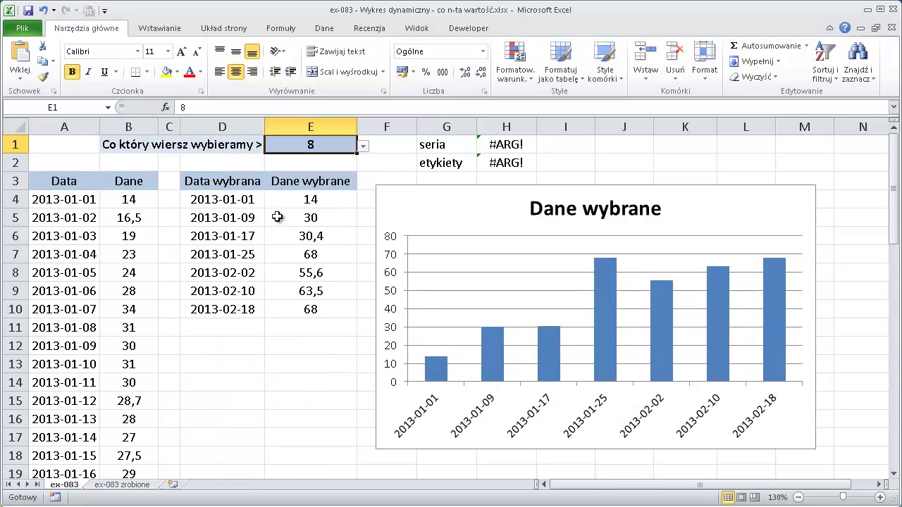